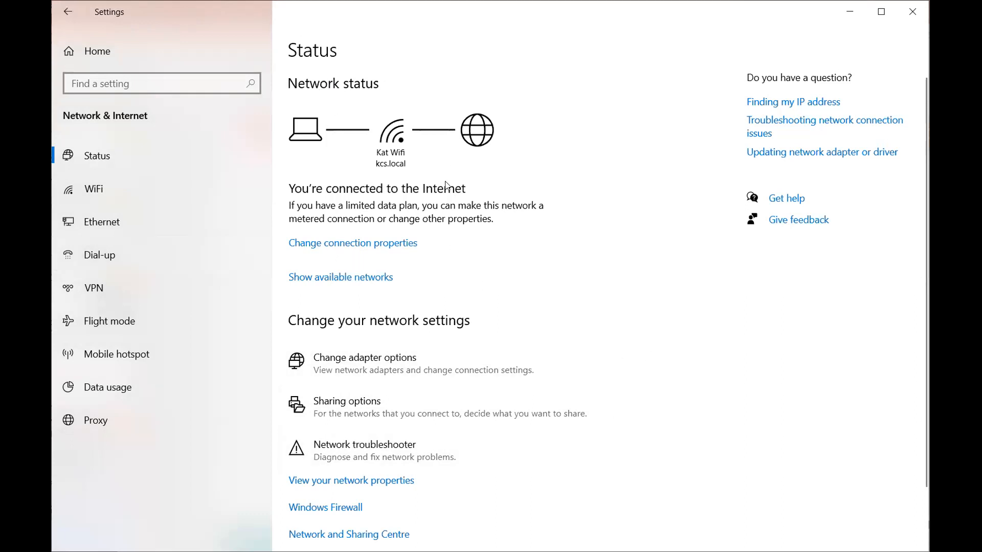
Step: Open the Ethernet connection's details in the network settings and review its IP settings and adapter properties
click(92, 223)
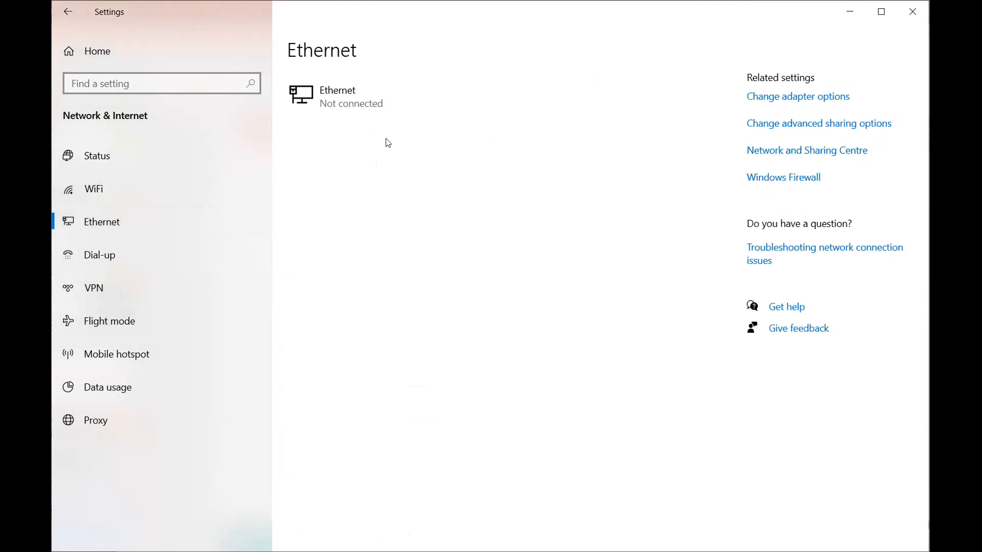
click(782, 99)
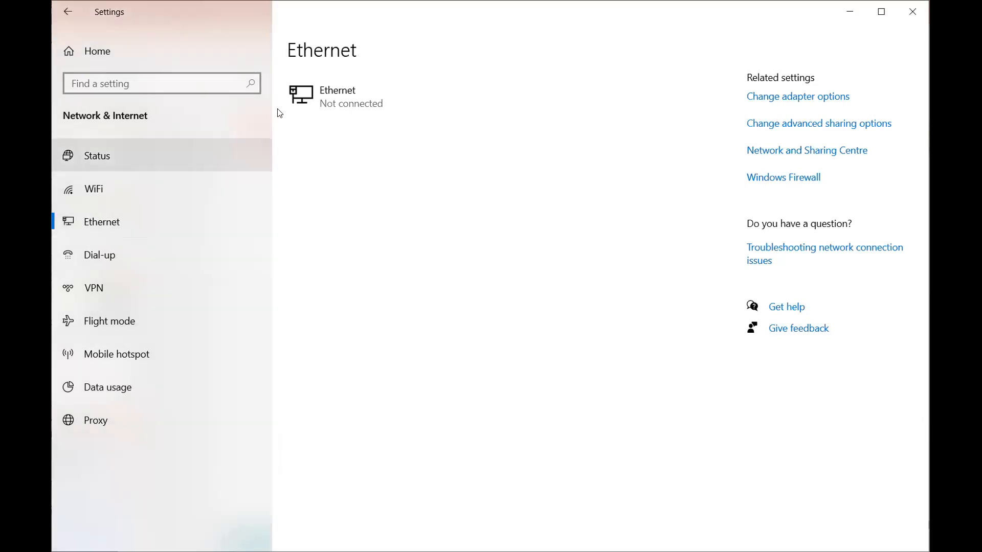
click(337, 98)
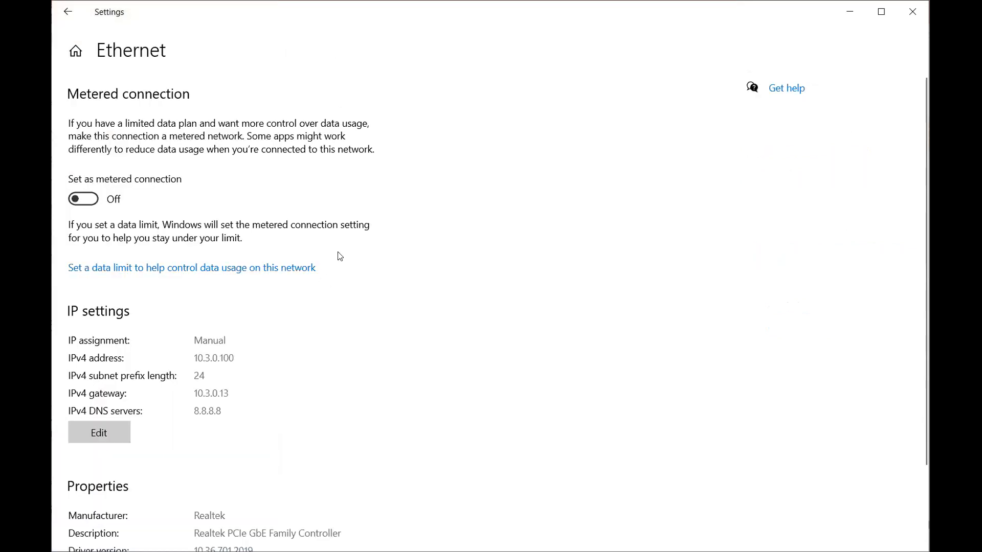
scroll(148, 335, down, 2)
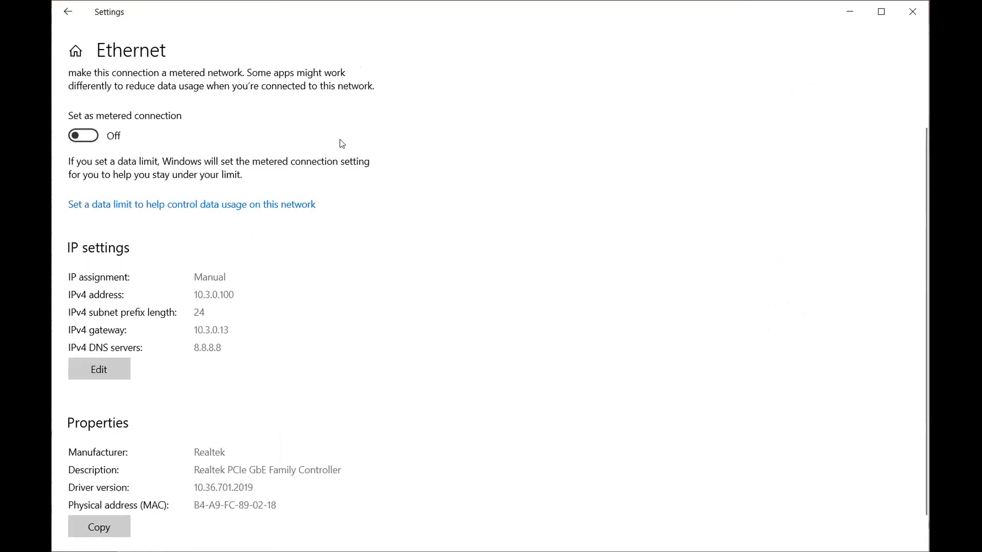
scroll(119, 226, up, 2)
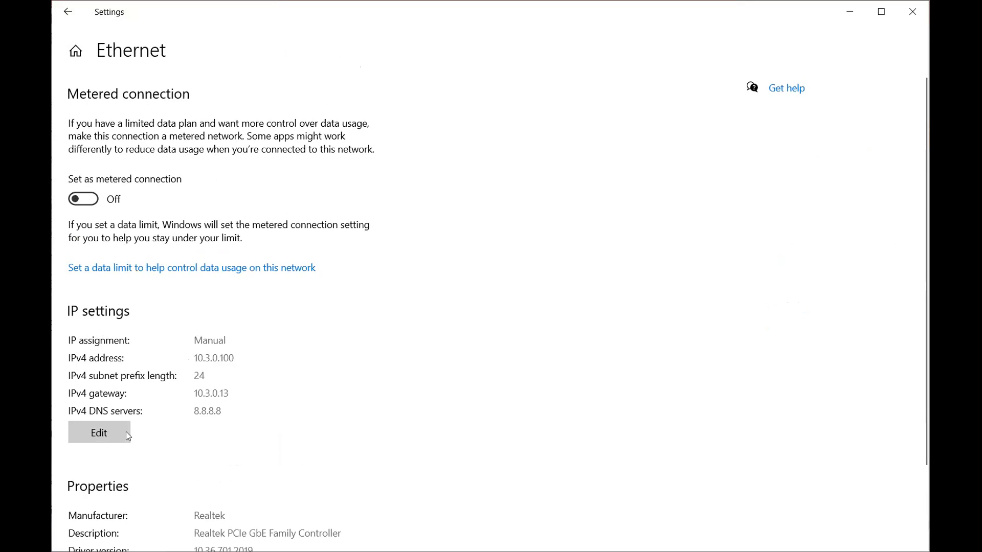
Step: Examine the Ethernet connection's editable IP settings, cancel without changes and return to the Ethernet overview
click(90, 434)
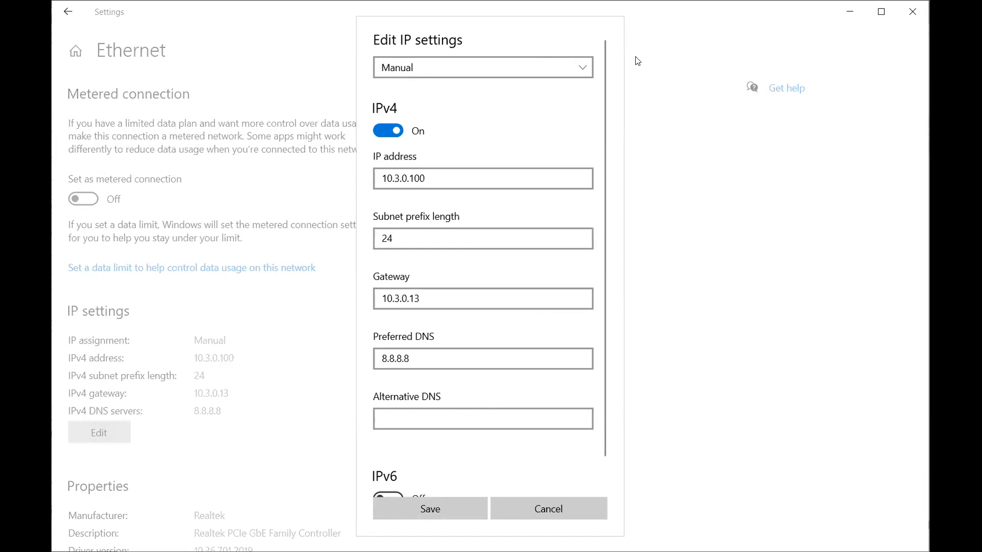
click(544, 507)
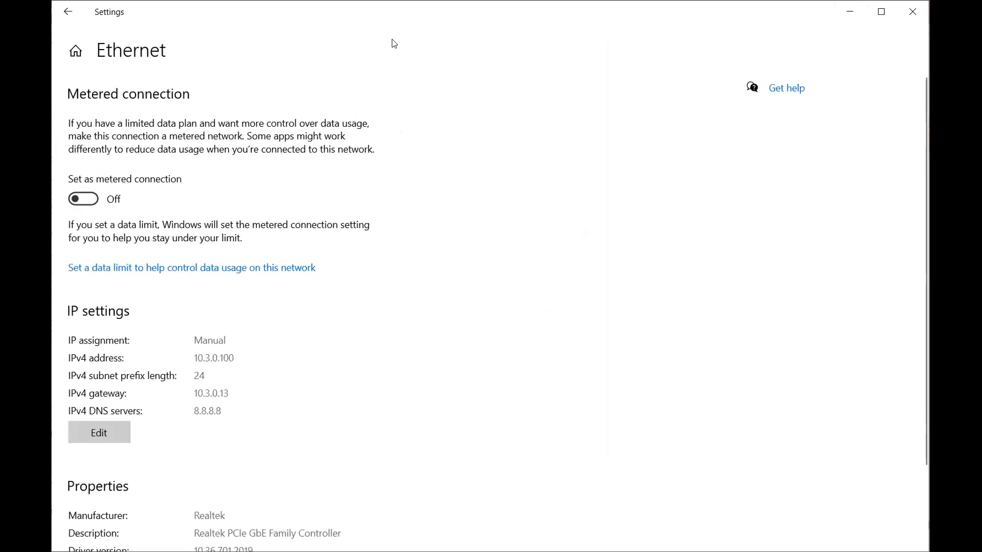
click(68, 11)
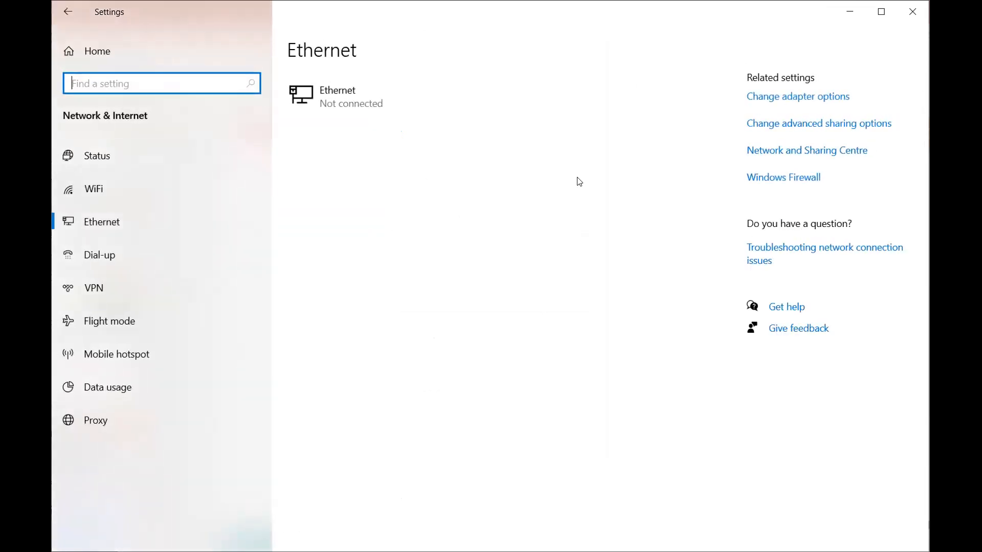
Step: Examine the Ethernet adapter's Internet Protocol Version 4 (TCP/IPv4) properties through the adapter options, closing both property dialogs without changes
click(767, 102)
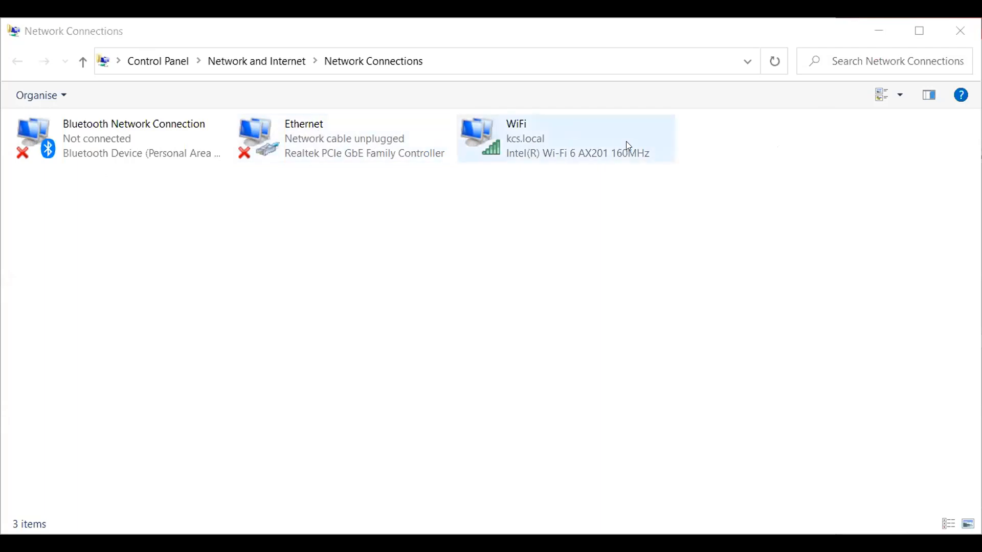
right_click(329, 146)
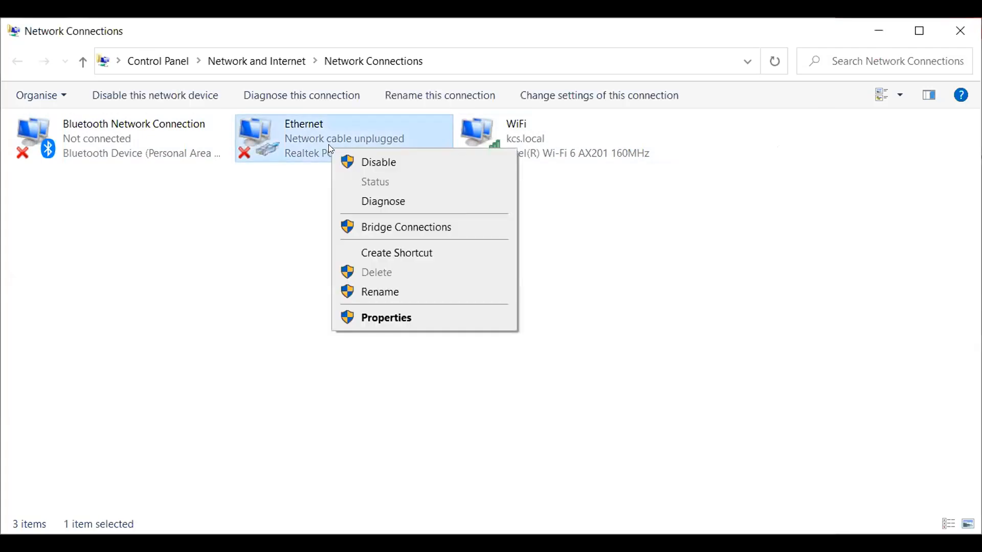
click(405, 317)
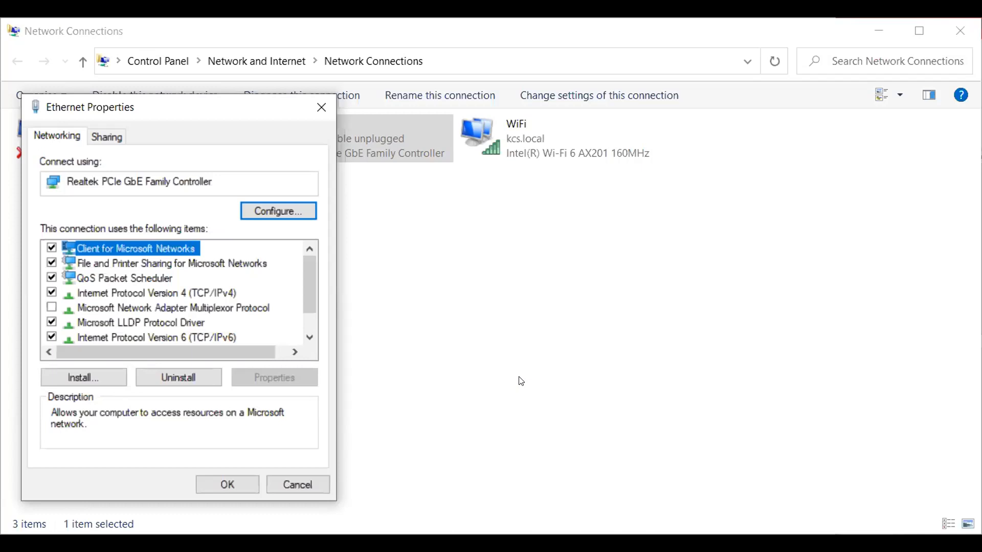
click(170, 295)
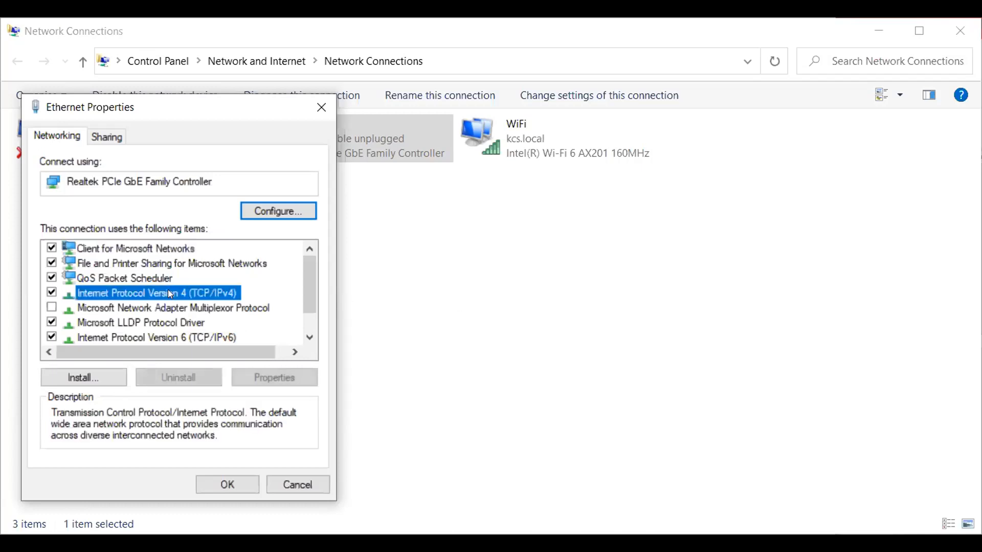
double_click(168, 293)
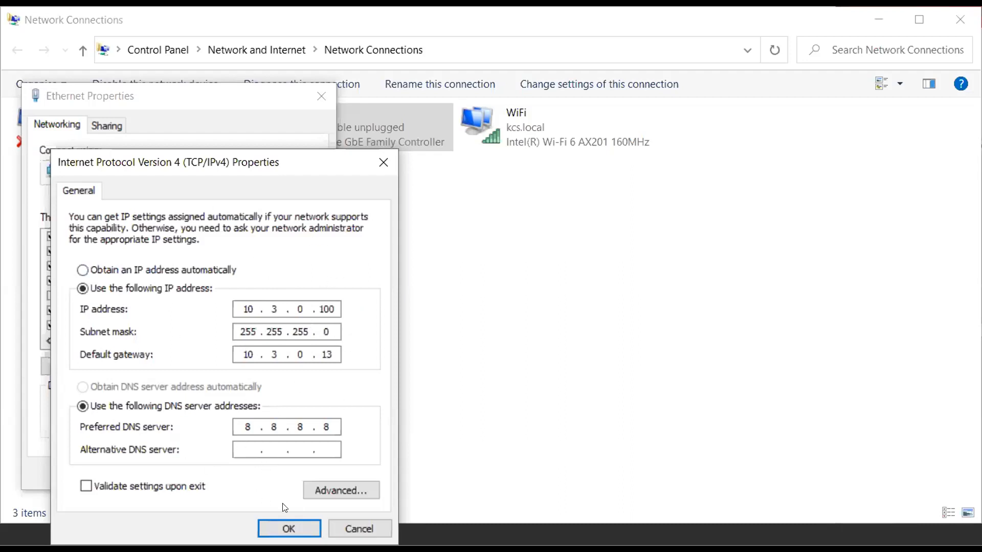
click(382, 162)
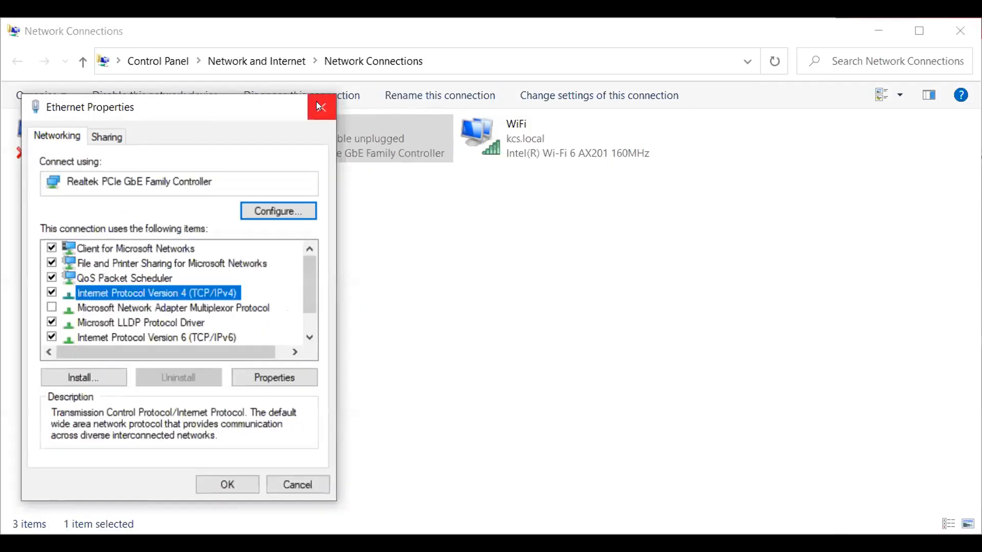
click(320, 107)
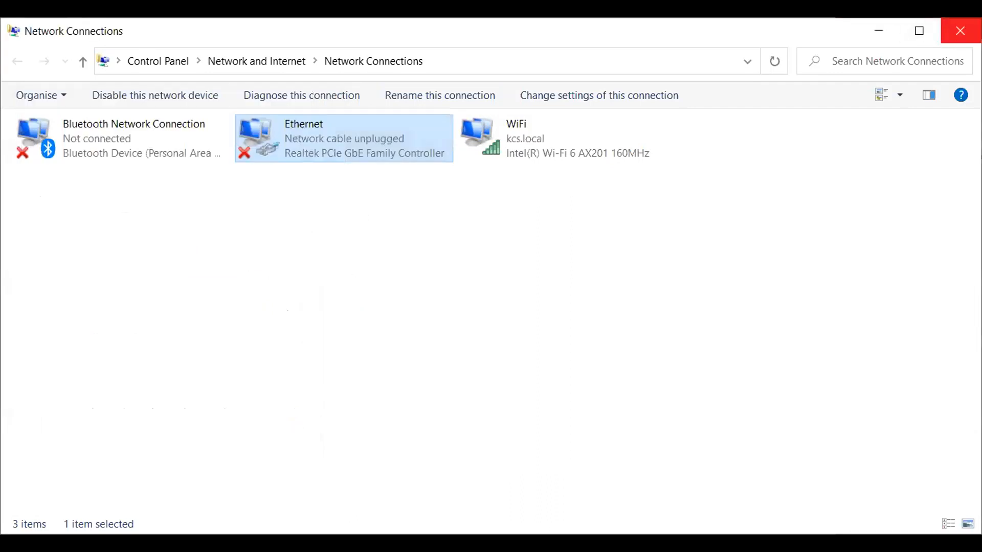
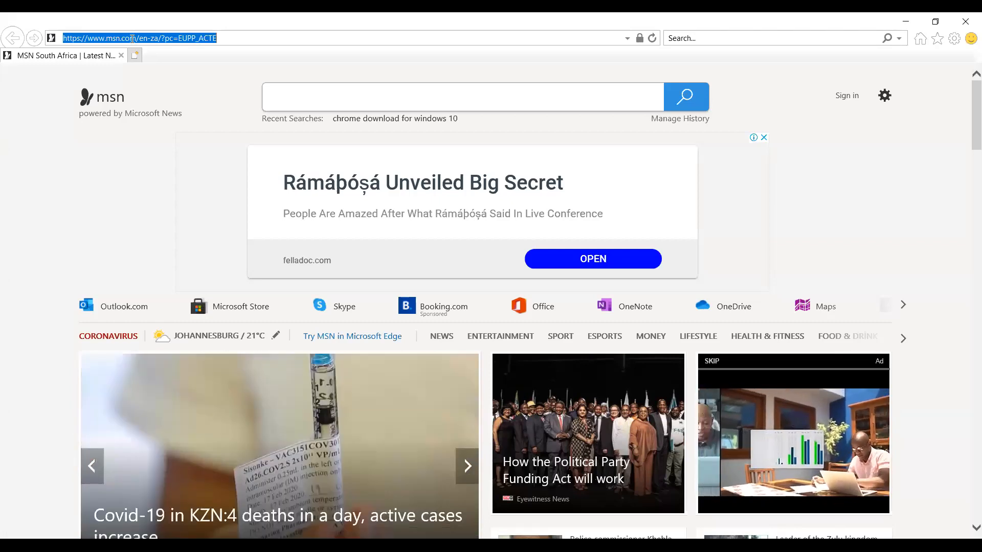
Step: Switch to Internet Explorer and open the English FusionSolar login page at sg5.fusionsolar.huawei.com
text(sgt)
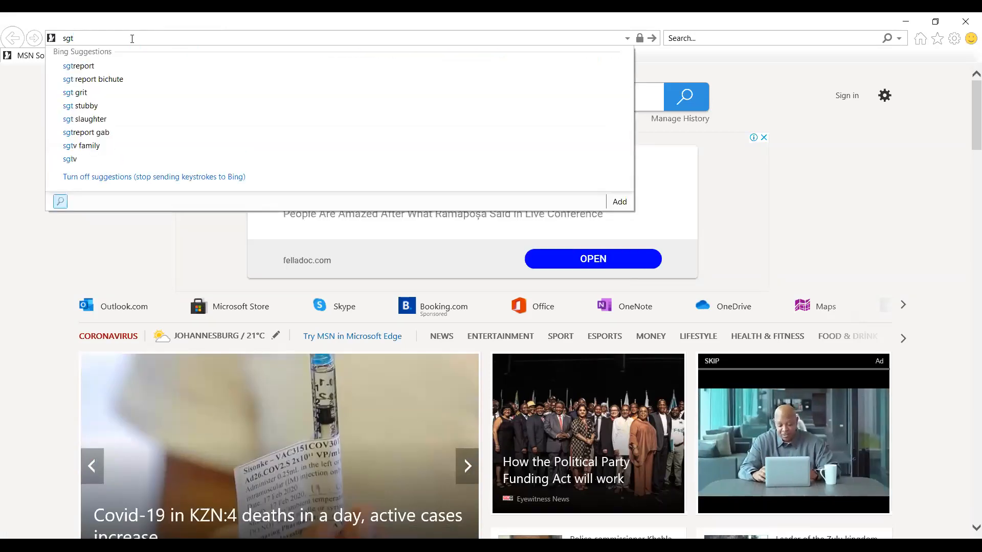
key(BackSpace)
text(5.f)
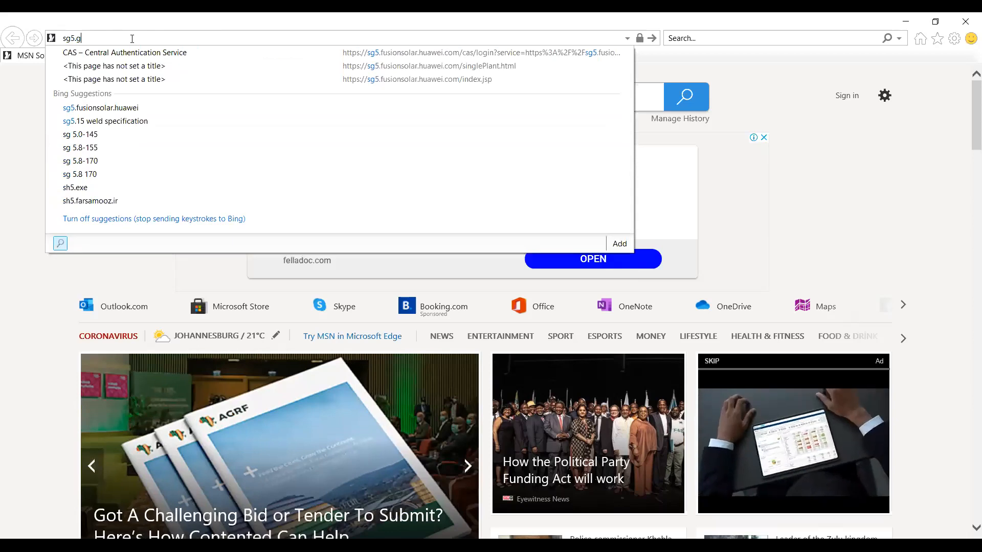
text(usio)
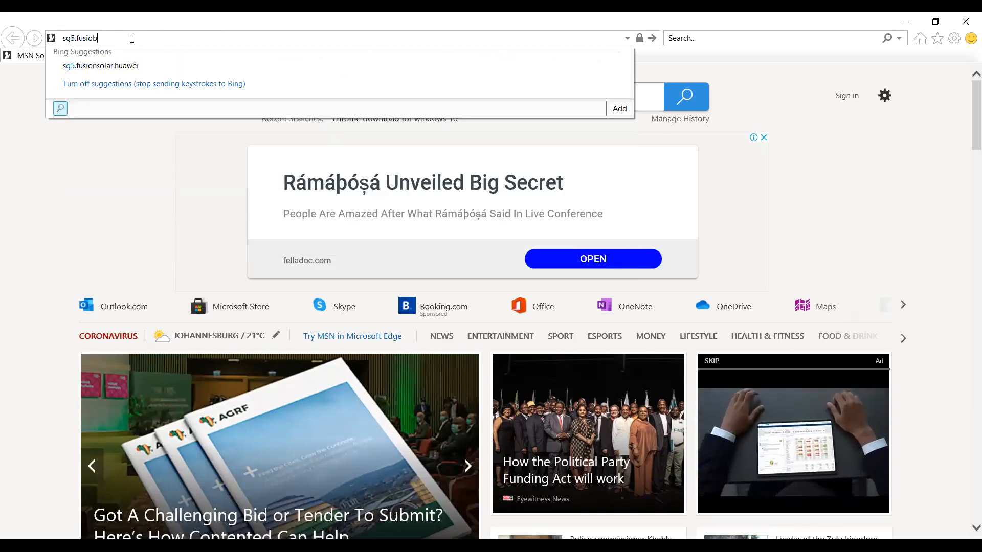
text(n)
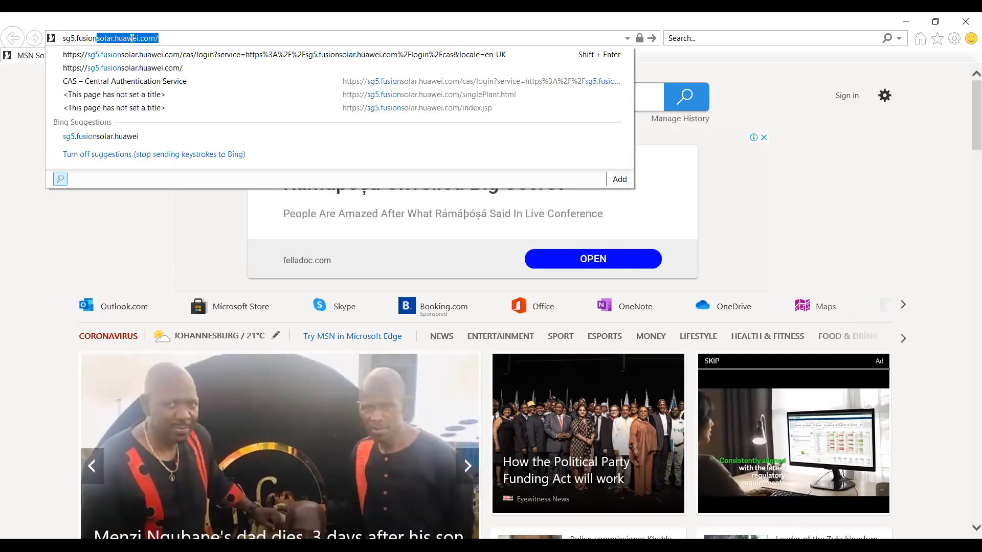
text(solar)
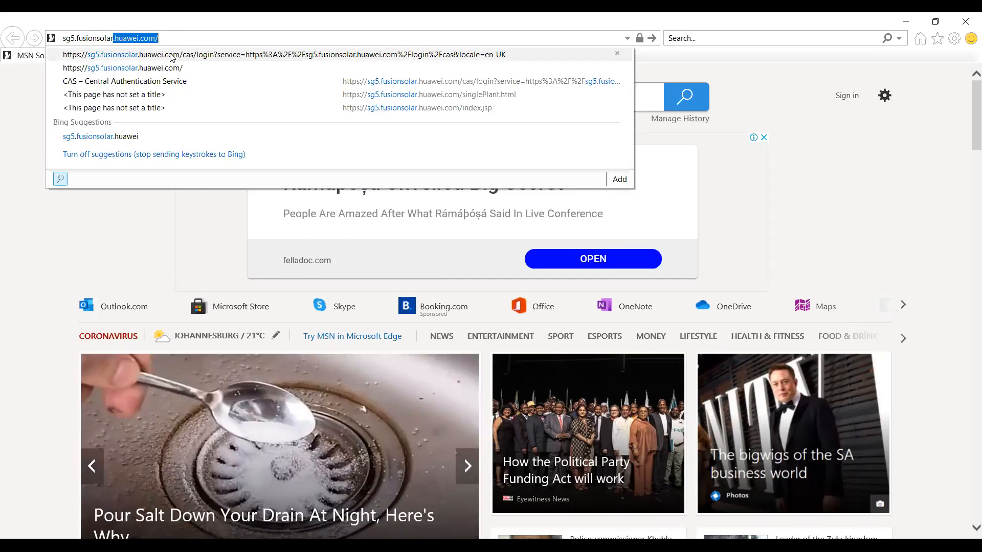
click(172, 55)
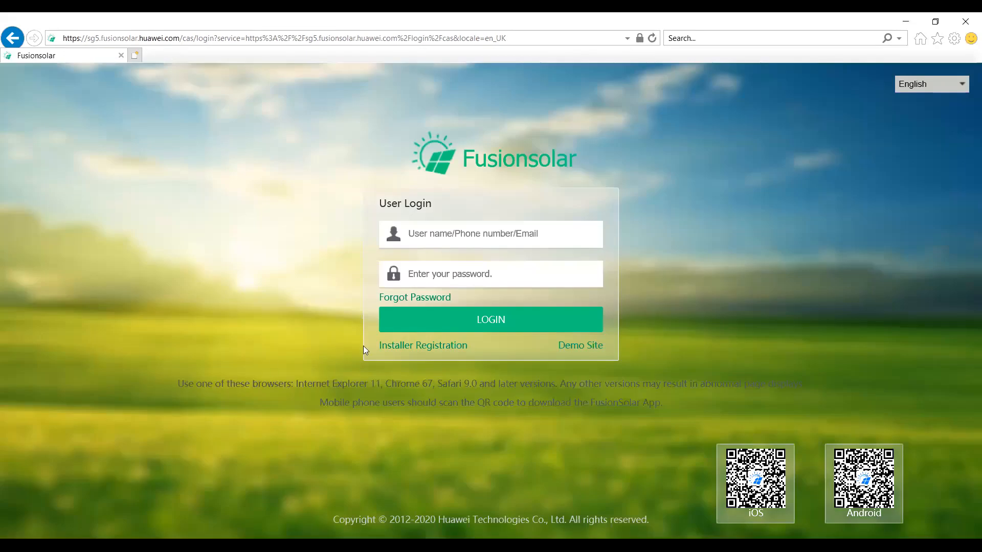
Step: Examine the fields of the Installer Registration form and try to return to the login page
click(409, 350)
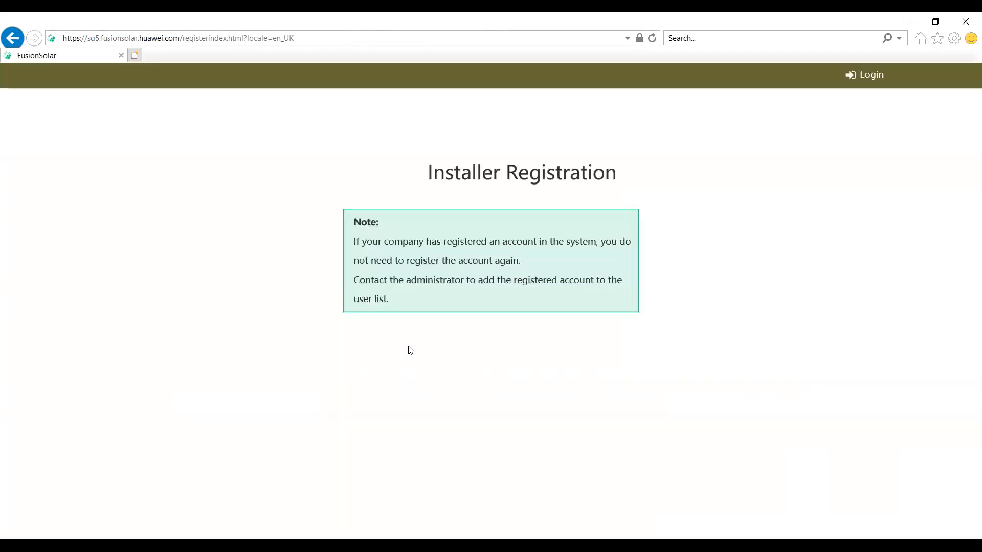
scroll(410, 350, down, 2)
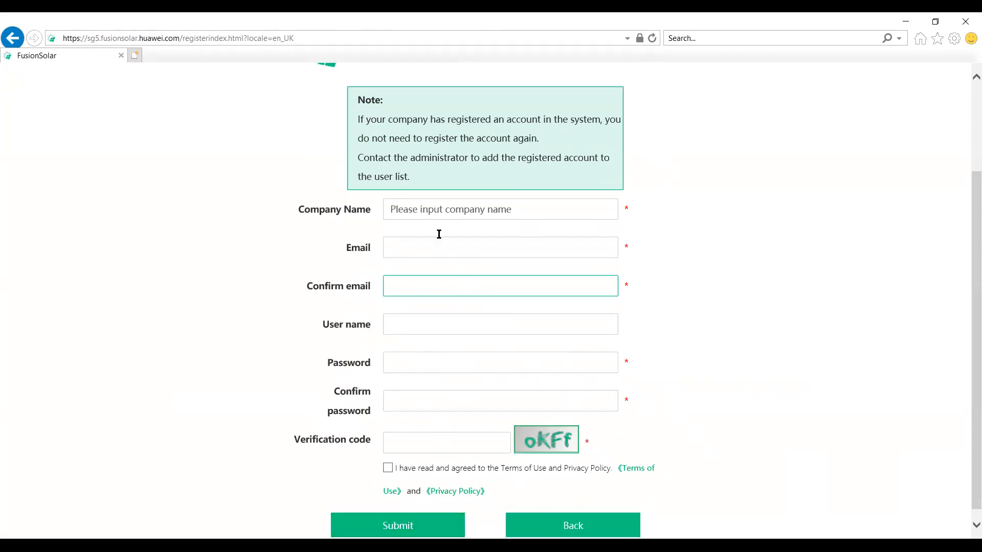
click(13, 38)
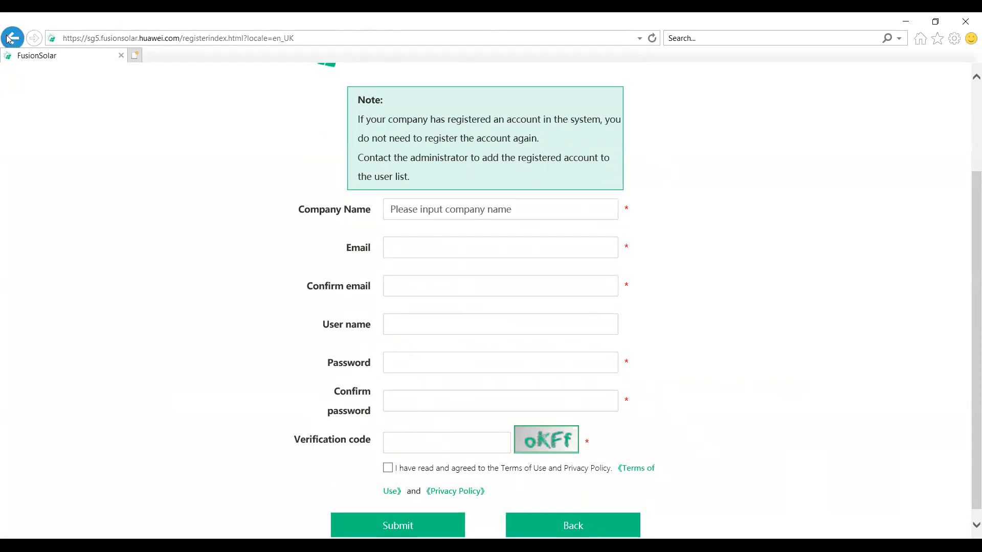
Step: Open the sg5.fusionsolar.huawei.com login page in a new browser tab
click(135, 55)
text(sg5)
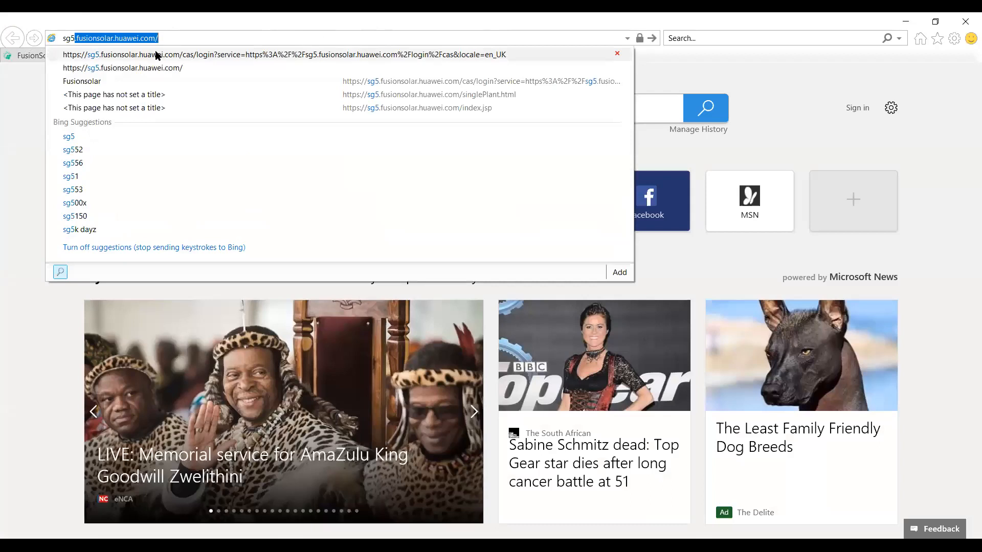
click(156, 55)
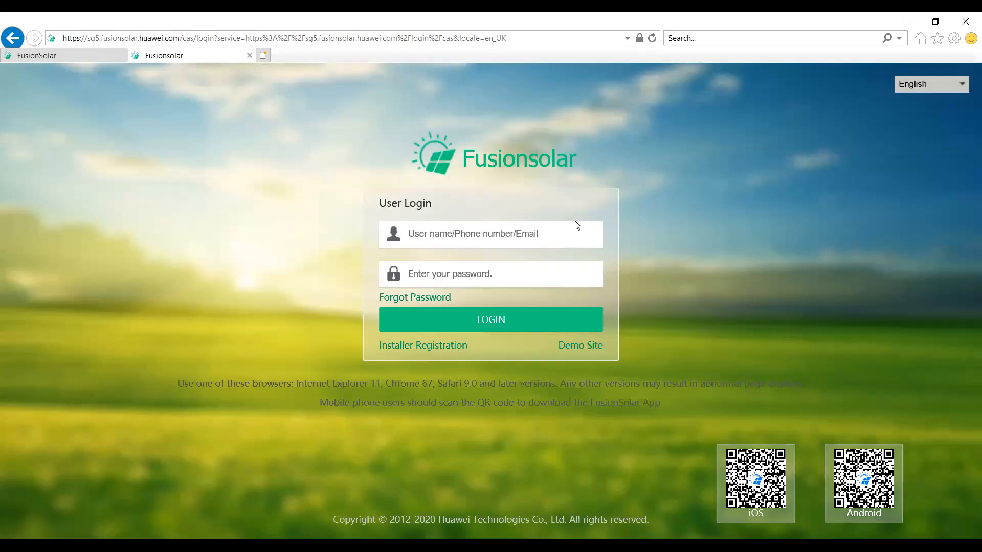
Step: Log in to FusionSolar by entering the account user name and password
click(444, 238)
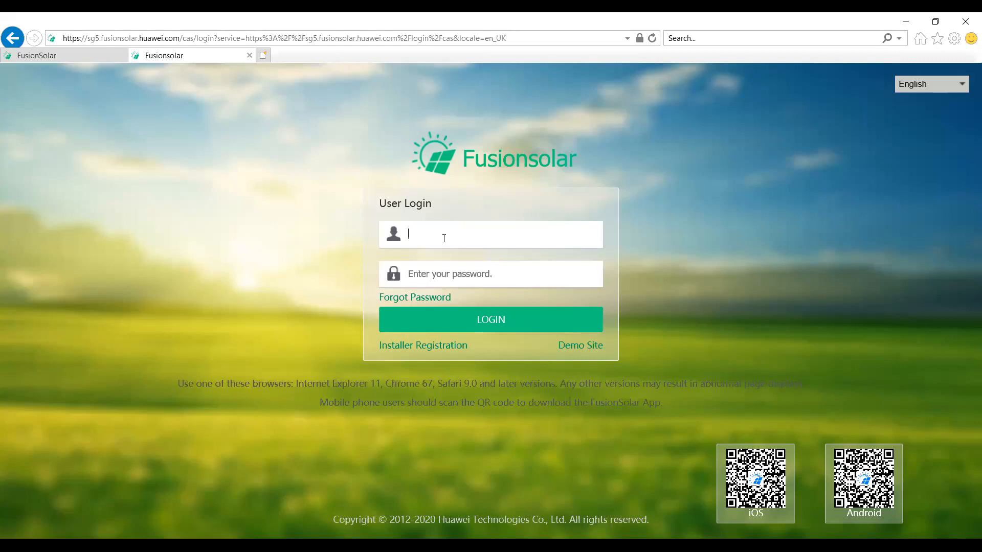
text(Admin1234567)
click(430, 272)
text(1234567)
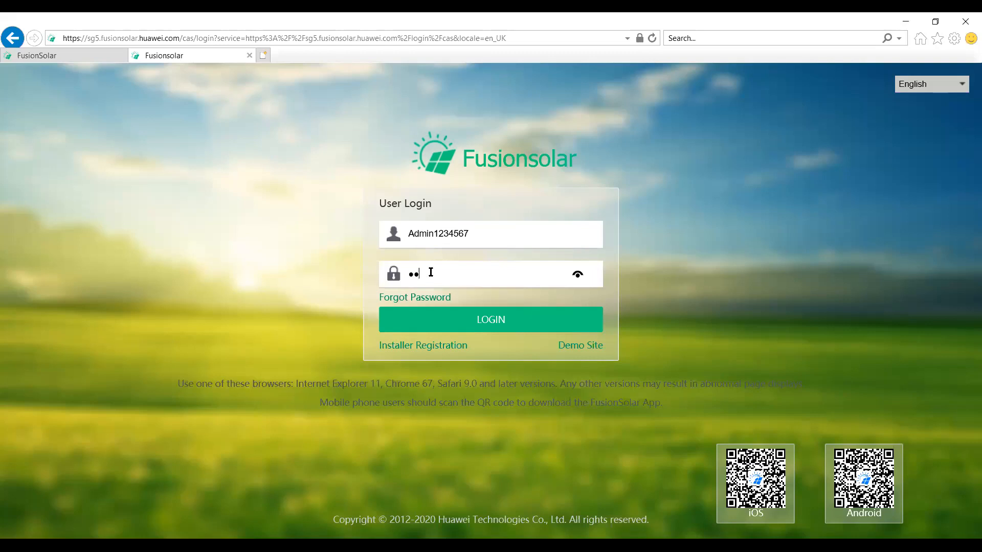
text(89)
key(Return)
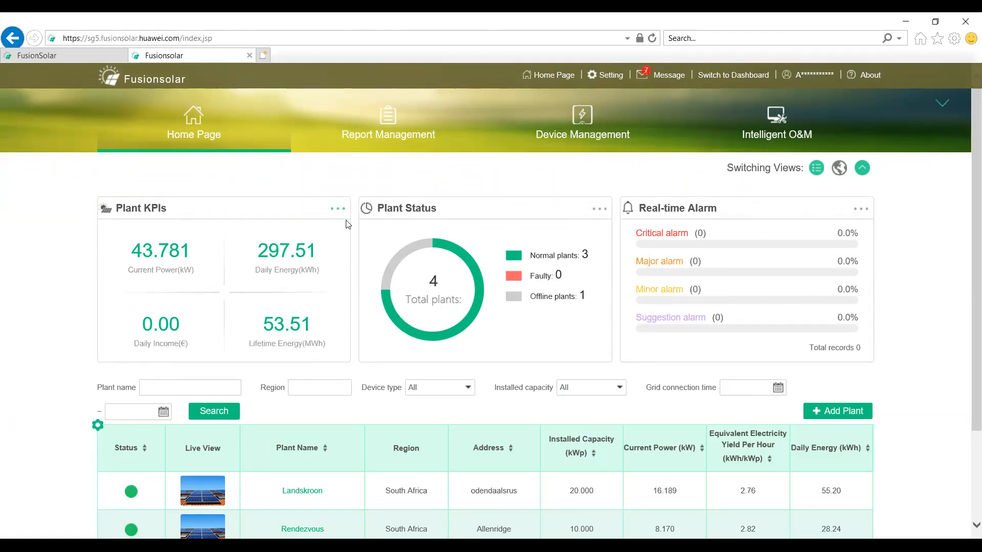
Step: Review the home page's plant list, open the Rendezvous plant in its own tab and return to the plant list
scroll(392, 358, down, 1)
scroll(392, 358, down, 1)
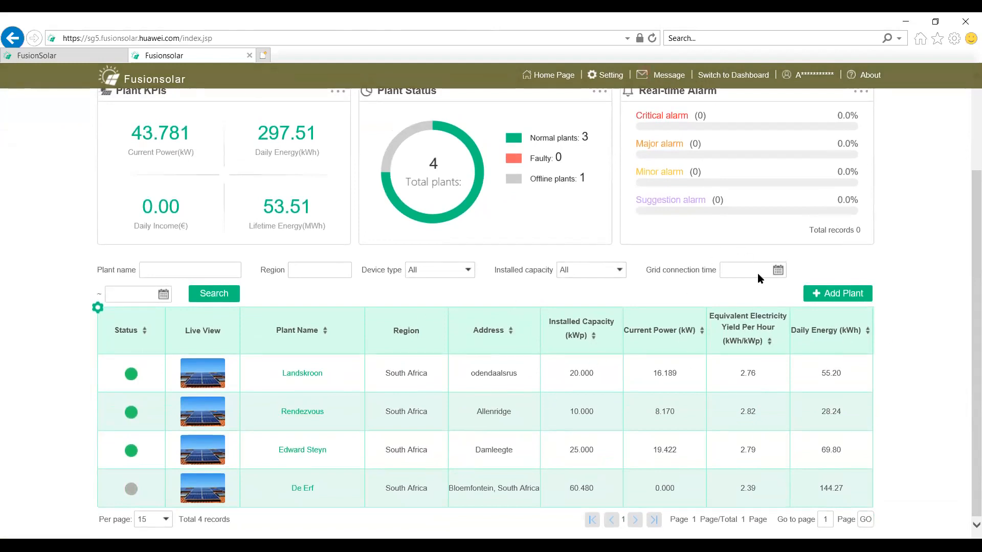
scroll(400, 312, up, 3)
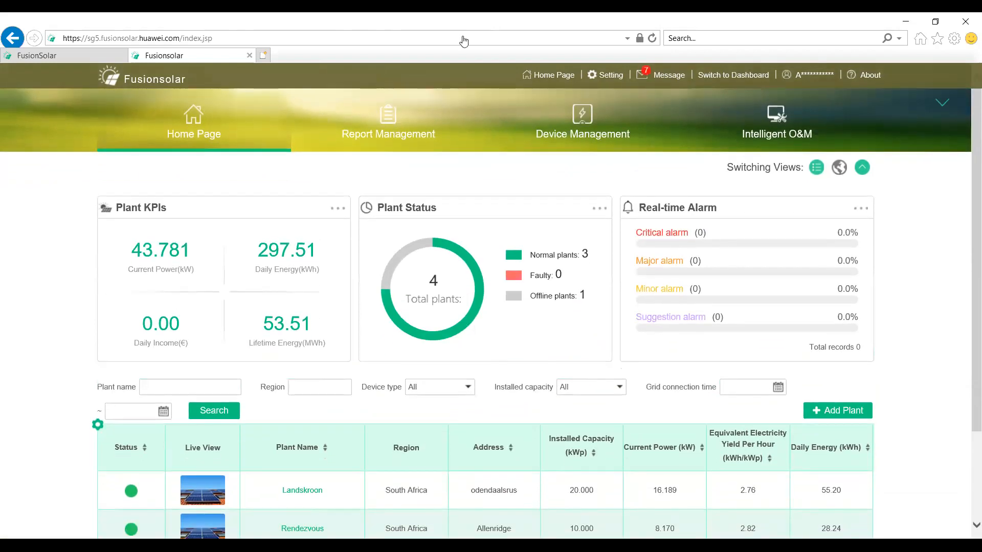
scroll(261, 409, down, 3)
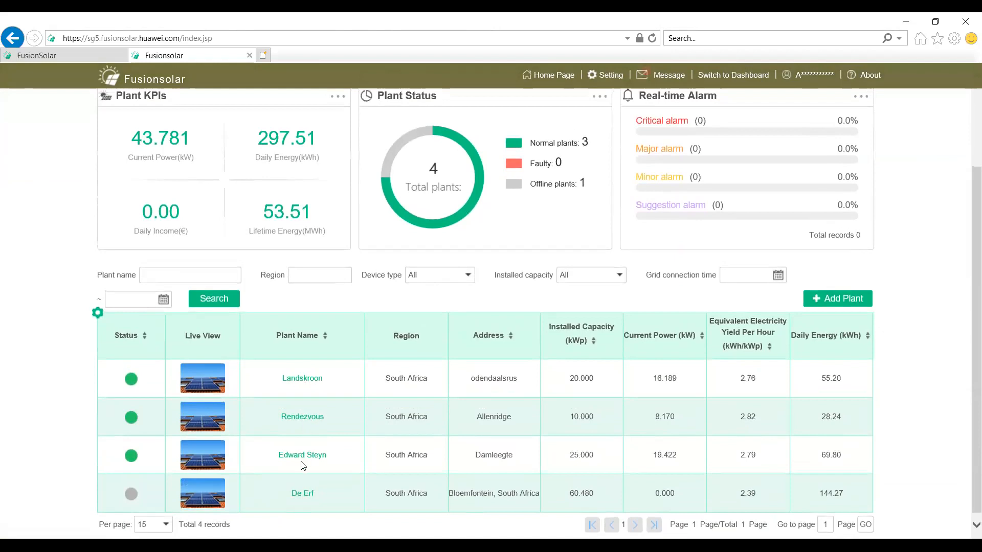
click(301, 419)
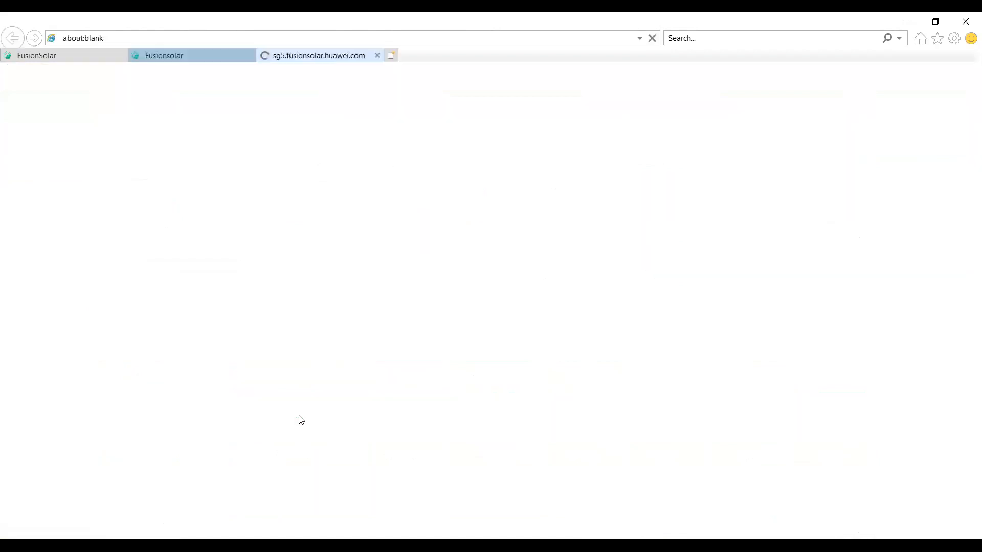
click(200, 60)
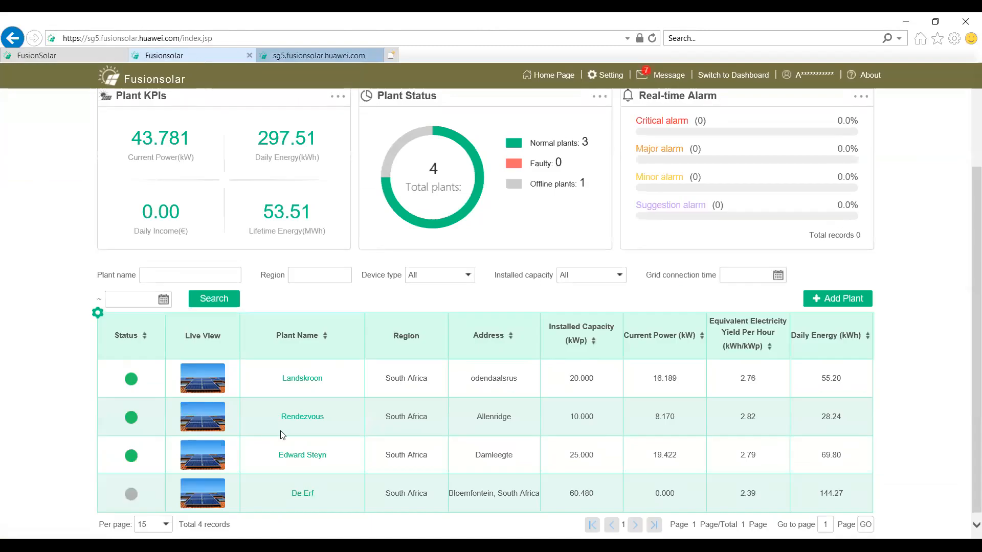
Step: Start adding a plant with company M A Electrical, plant name esdrftgyhujik and an installed capacity of 234 kWp
scroll(406, 343, up, 3)
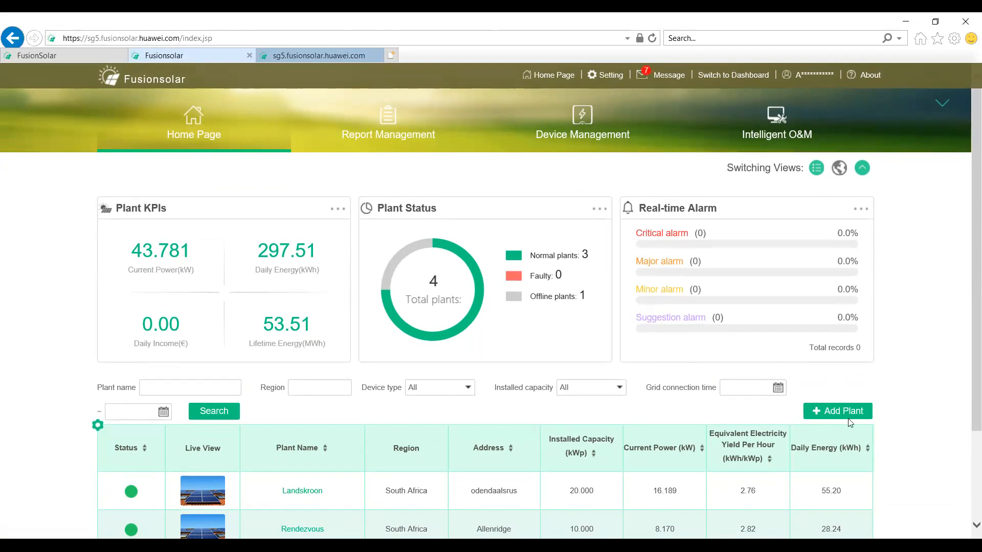
click(831, 413)
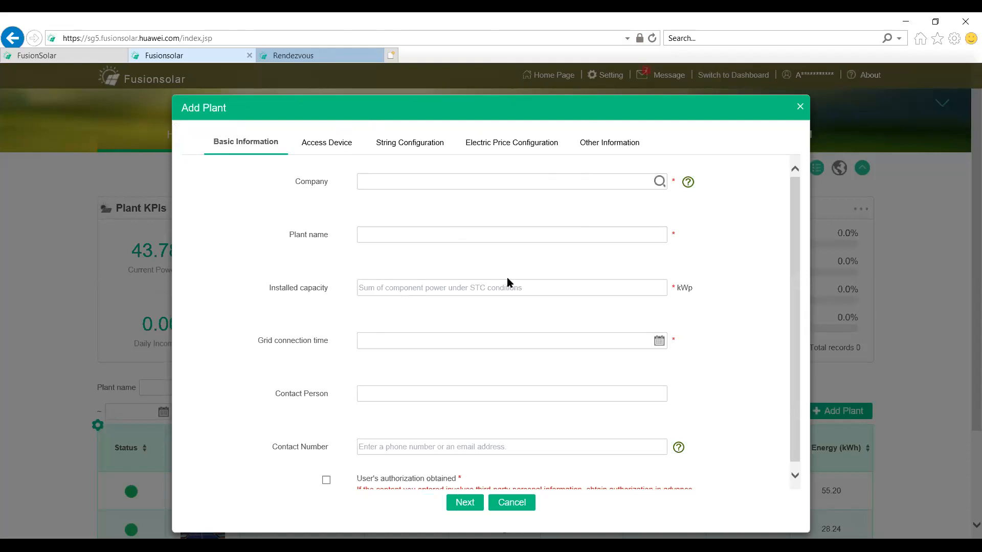
scroll(467, 285, down, 1)
click(396, 173)
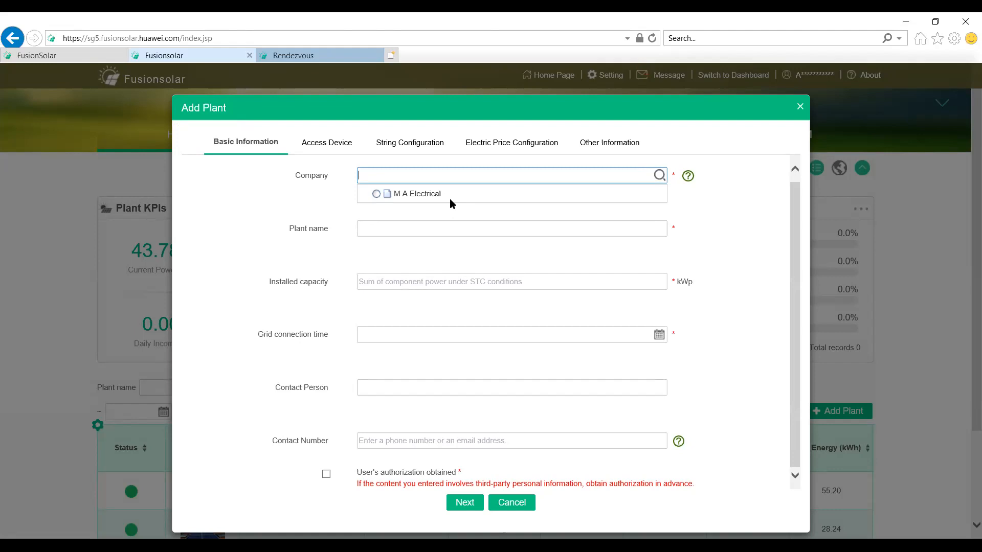
click(377, 195)
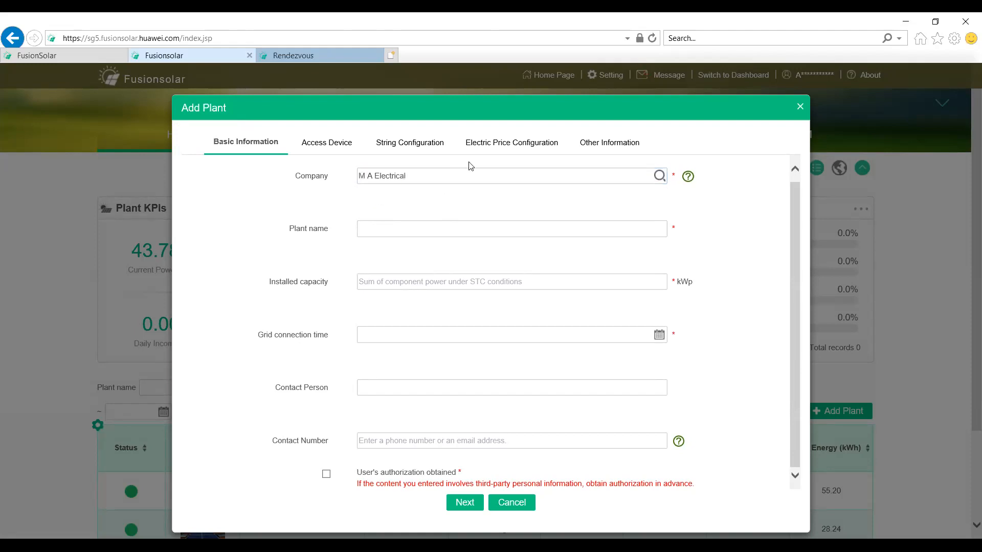
click(434, 229)
text(esdrftgyhujik)
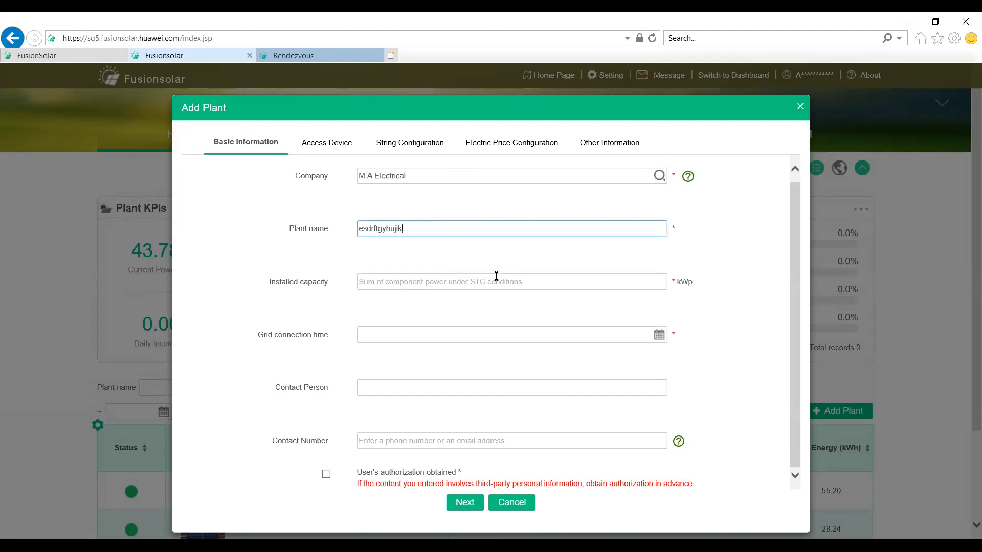
click(489, 281)
text(234)
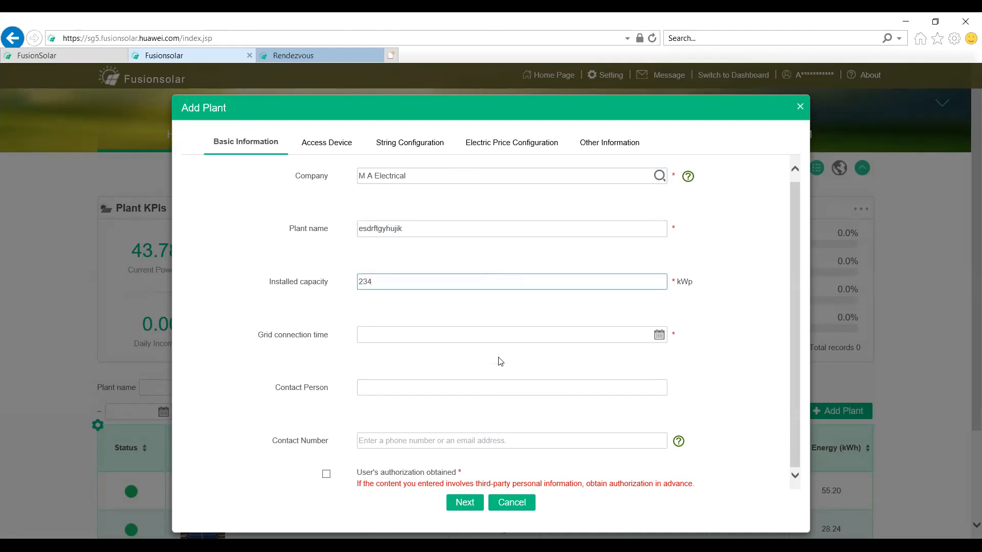
Step: Set the new plant's grid connection time to 18/03/2021
click(374, 341)
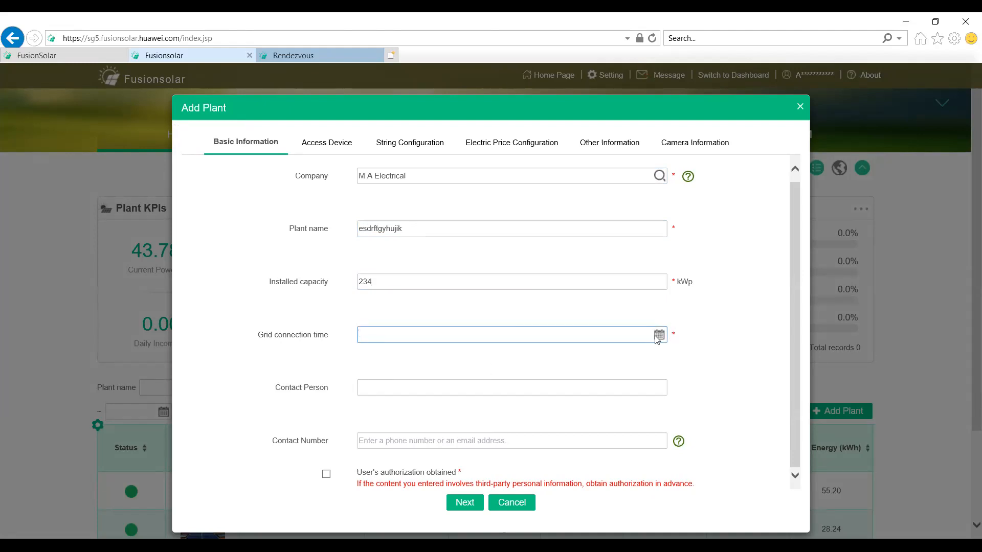
click(658, 336)
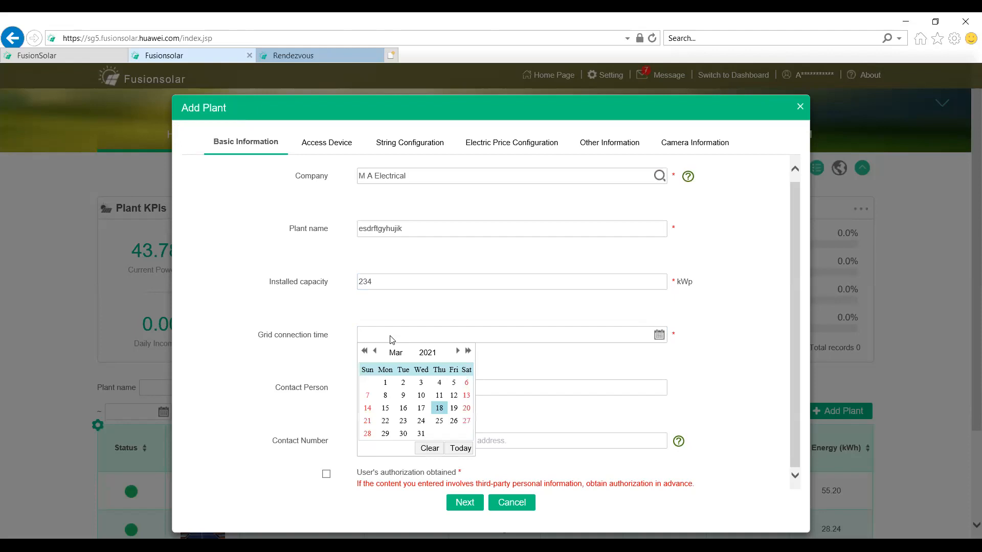
click(439, 408)
Step: Fill in placeholder contact person and contact number text, mark the user's authorization as obtained and try to proceed
click(384, 388)
text(qAWESDRFTYGHJ)
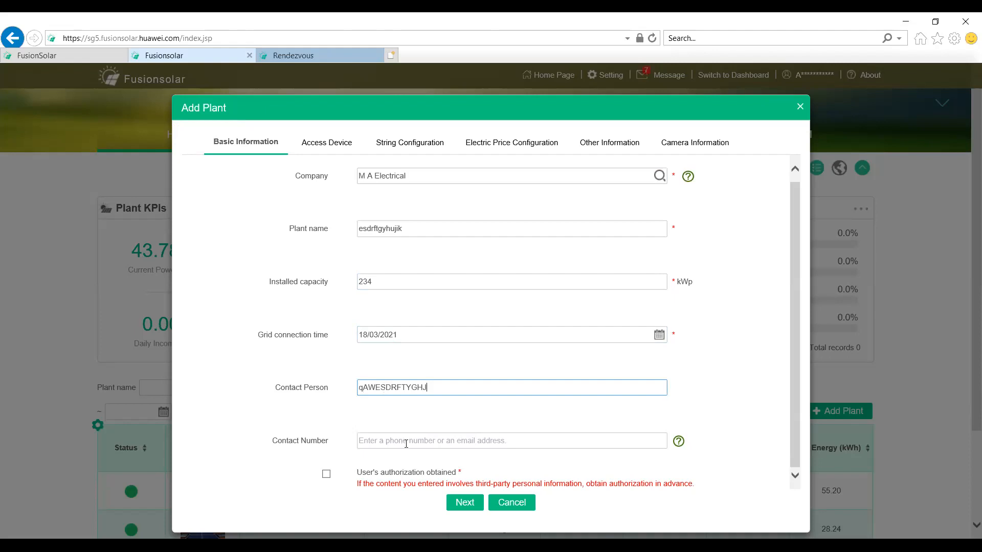
click(406, 445)
text(TYUI)
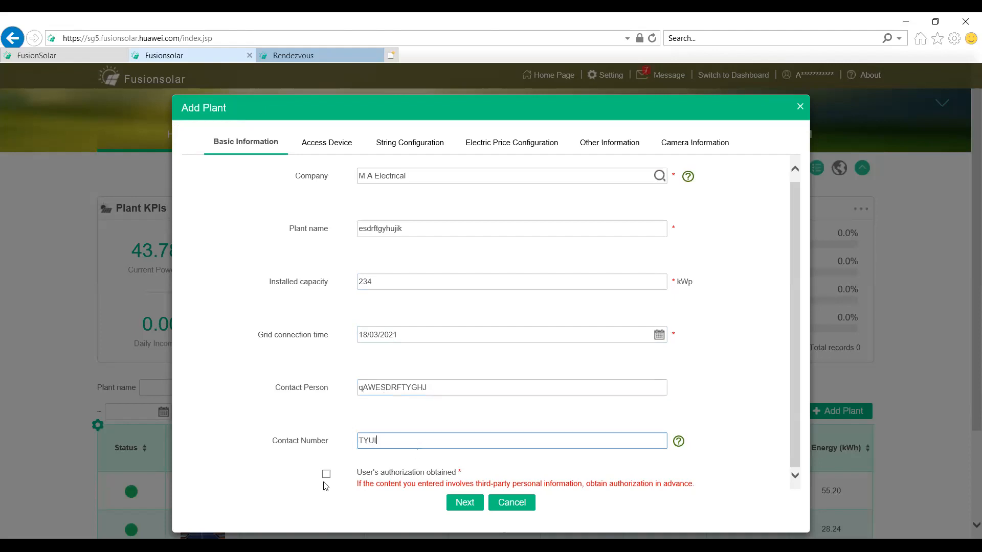
click(326, 474)
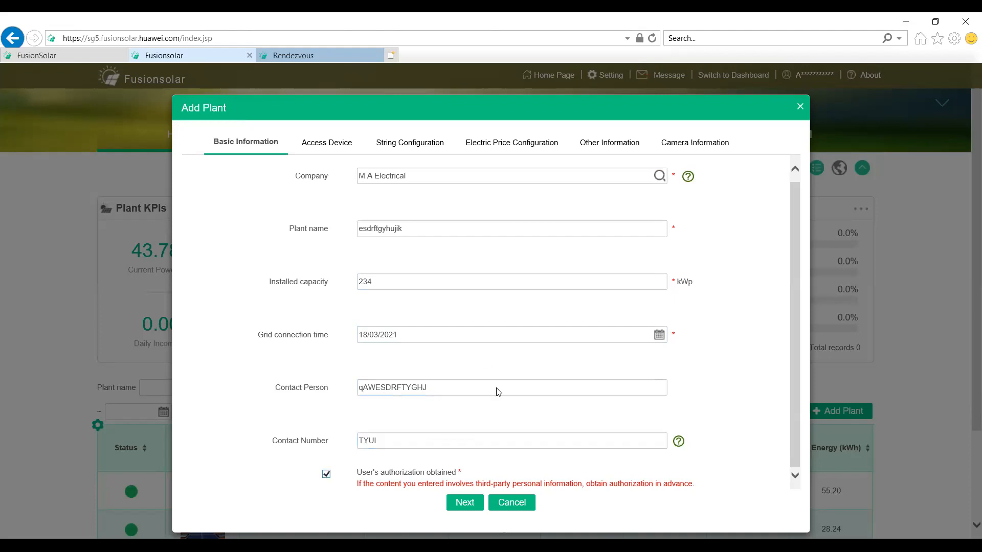
click(466, 504)
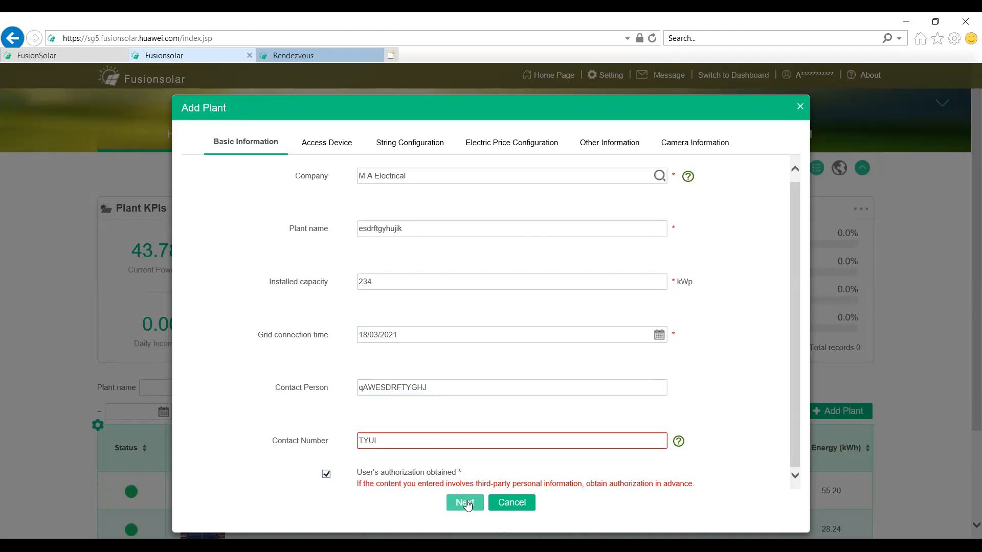
Step: Replace the contact number with a phone number and proceed to the Access Device stage
click(381, 434)
key(BackSpace)
key(BackSpace)
key(BackSpace)
key(BackSpace)
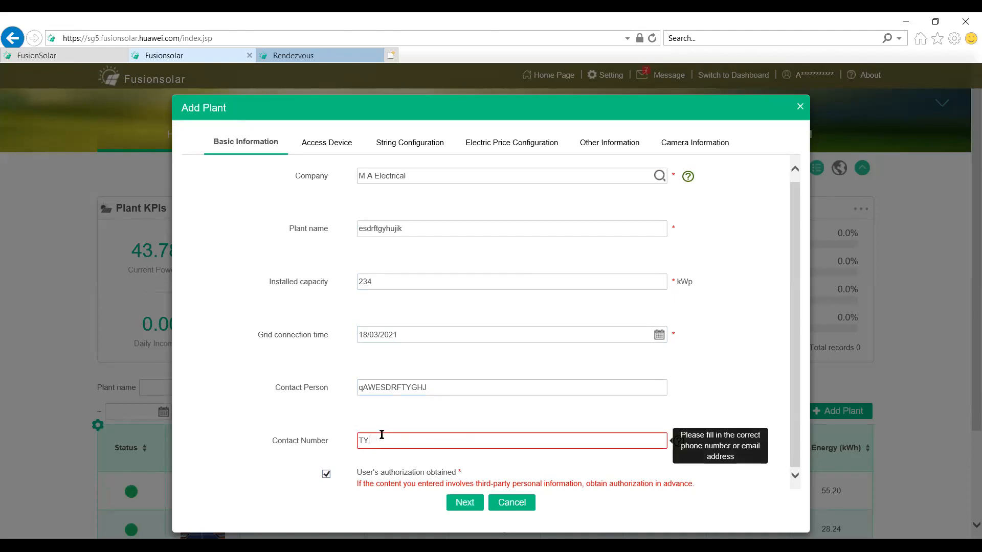
click(466, 506)
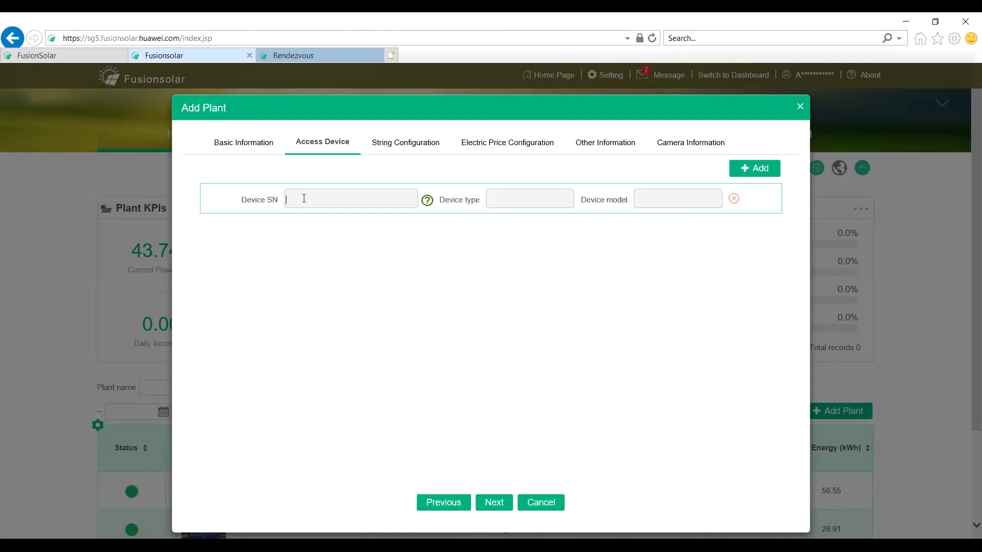
Step: Try to proceed past Access Device with the device SN left empty, then switch to the Rendezvous plant's overview
click(408, 202)
click(490, 502)
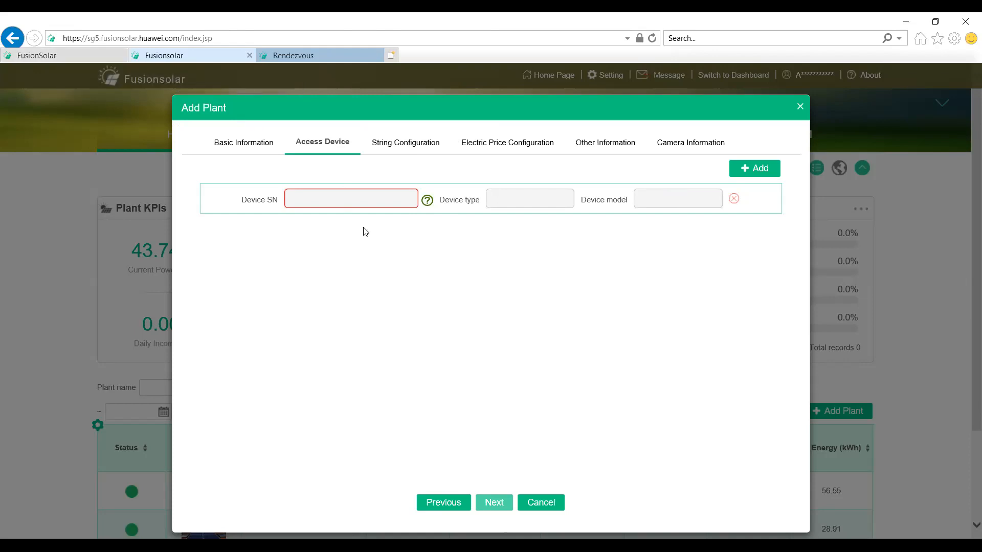
click(296, 54)
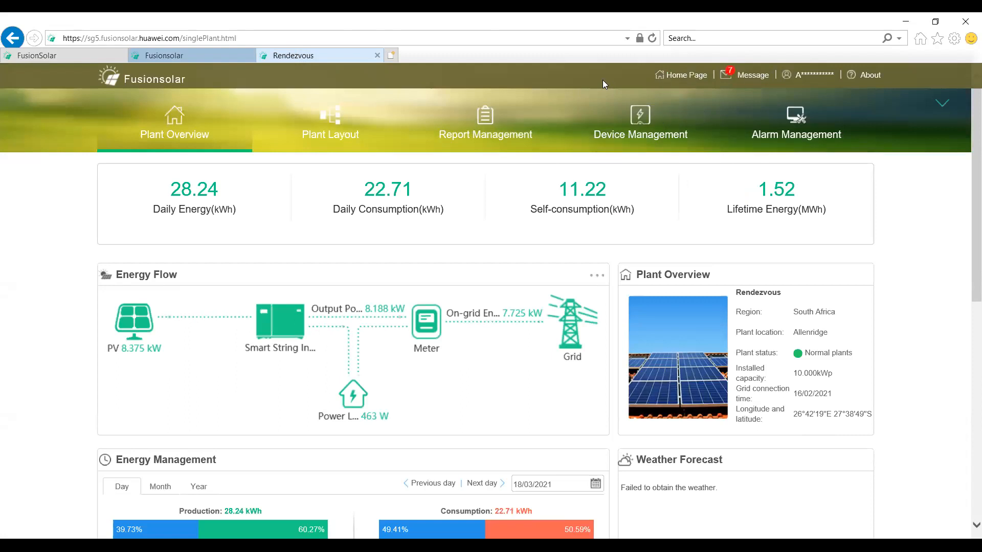
Step: Return to the unfinished Add Plant form and close it without saving the new plant
click(173, 56)
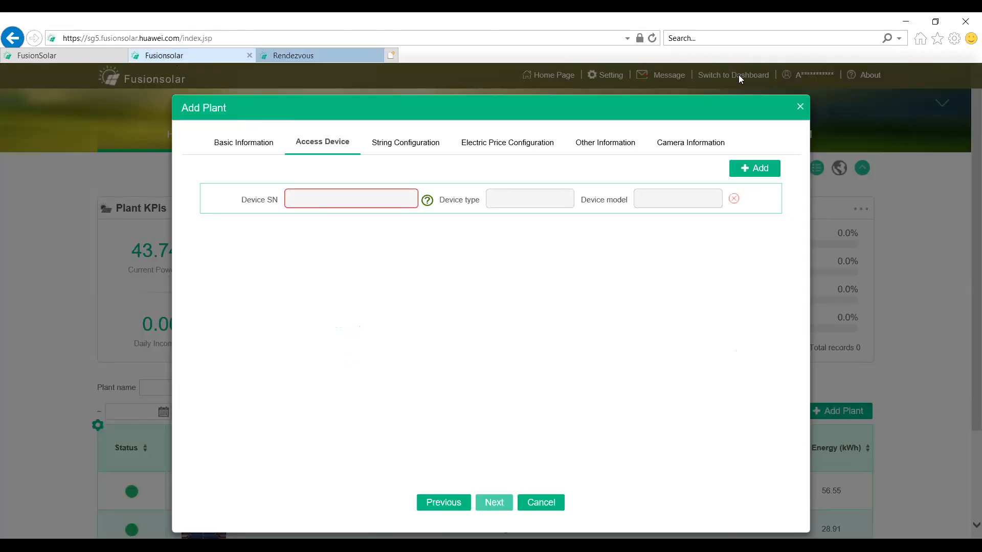
click(801, 107)
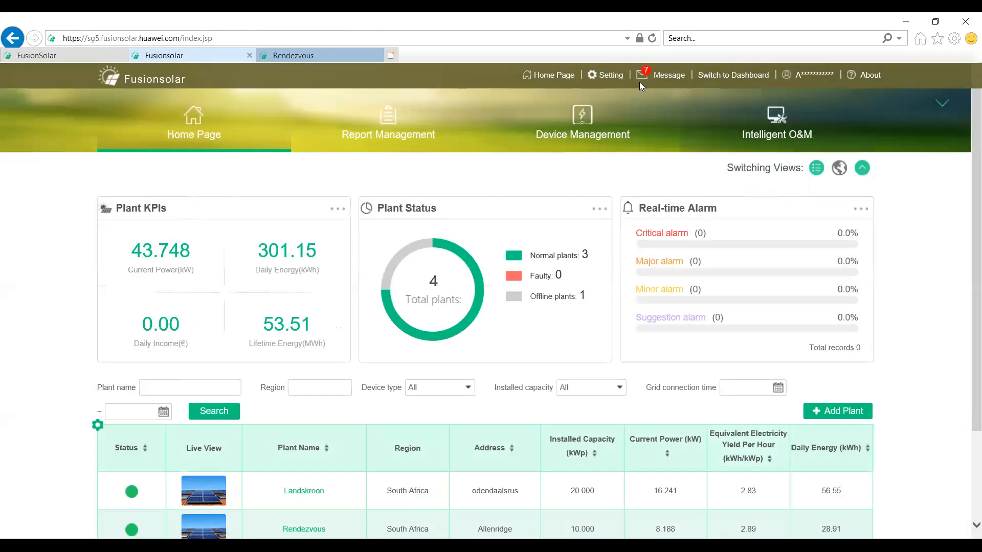
Step: Open the Rendezvous plant for modification from Plant Management in the system settings
click(611, 77)
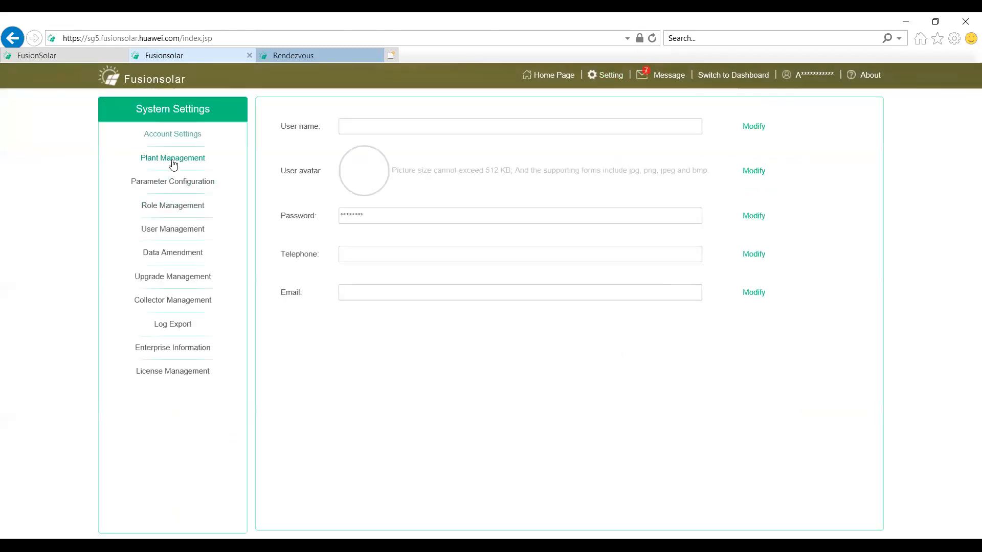
click(173, 160)
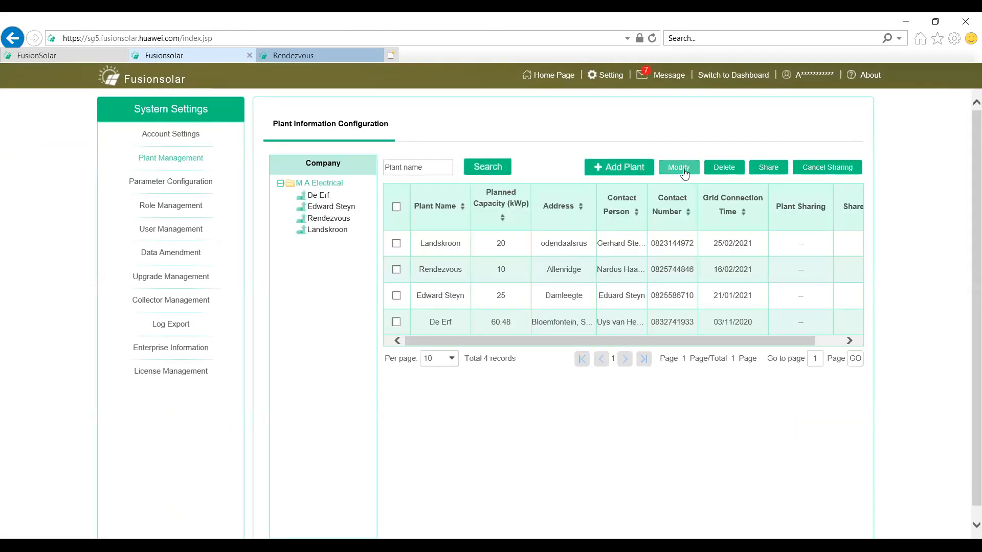
click(397, 270)
click(689, 170)
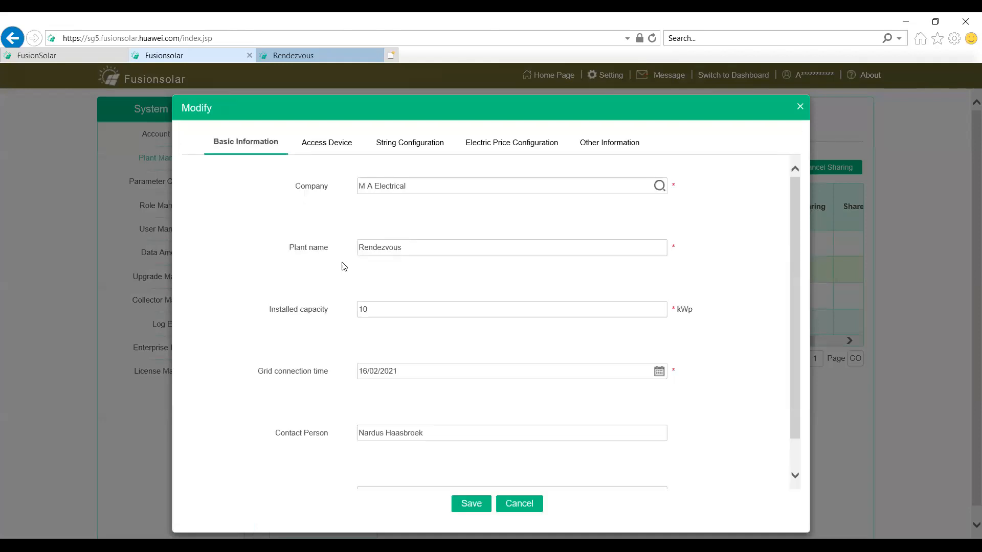
Step: Review the Rendezvous plant's access device, string configuration, electric price and other information, and close the form without saving
click(342, 148)
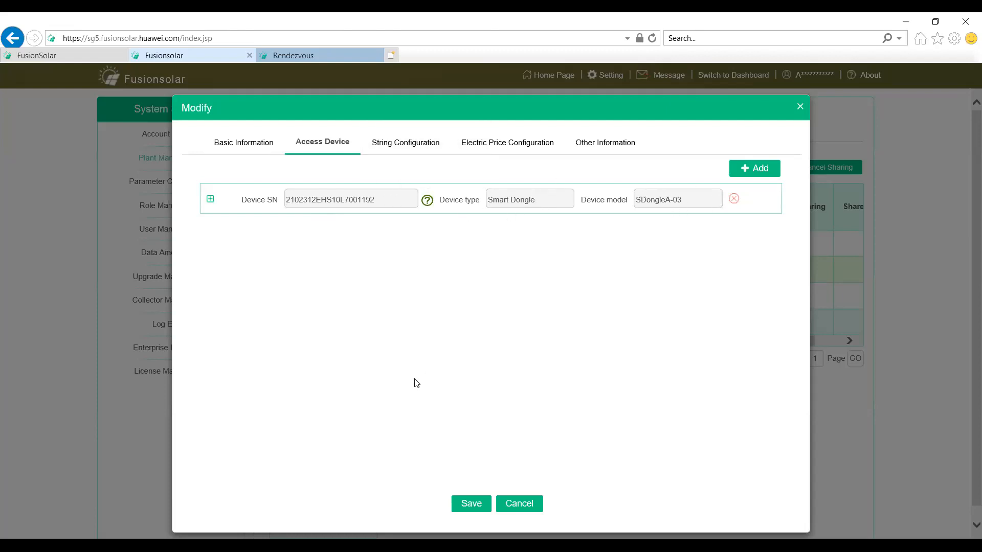
click(420, 148)
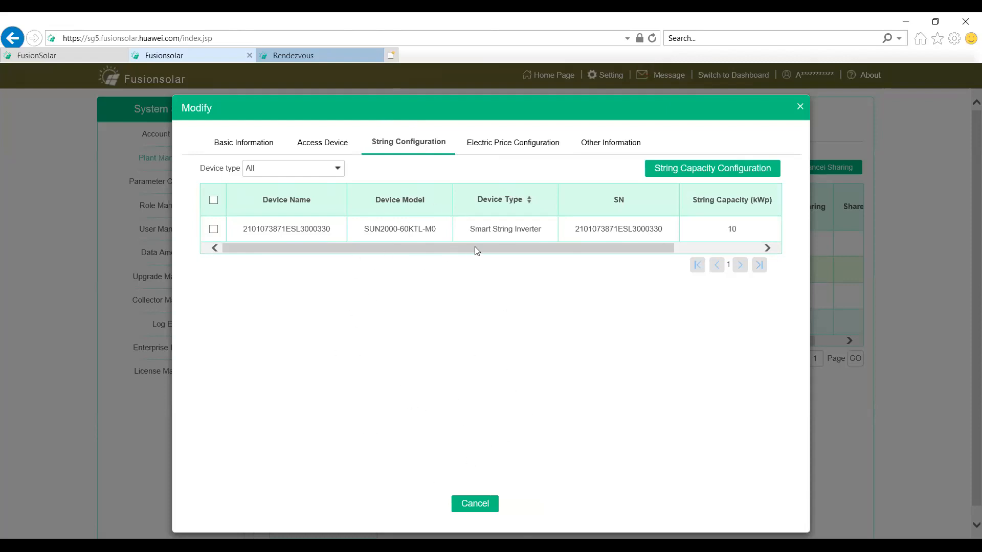
click(499, 147)
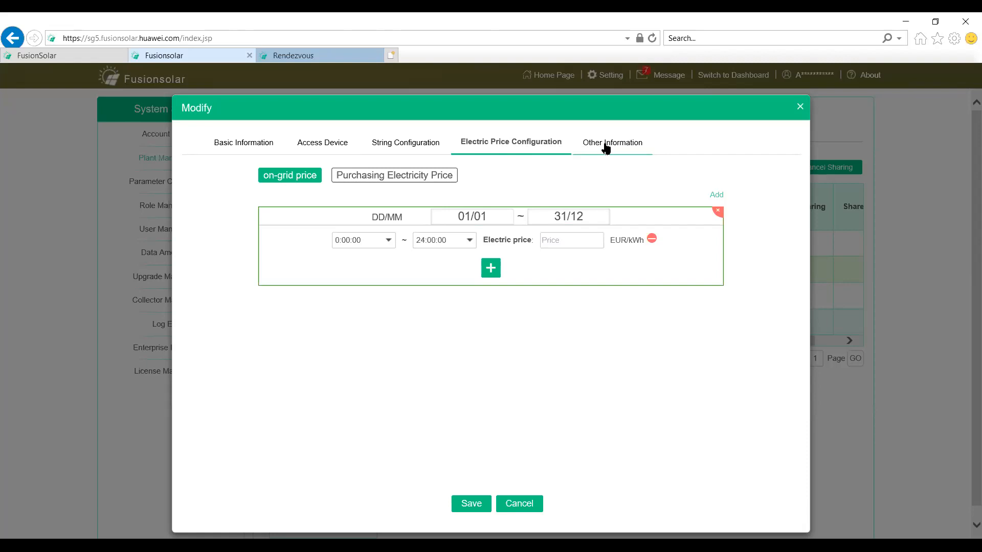
click(606, 147)
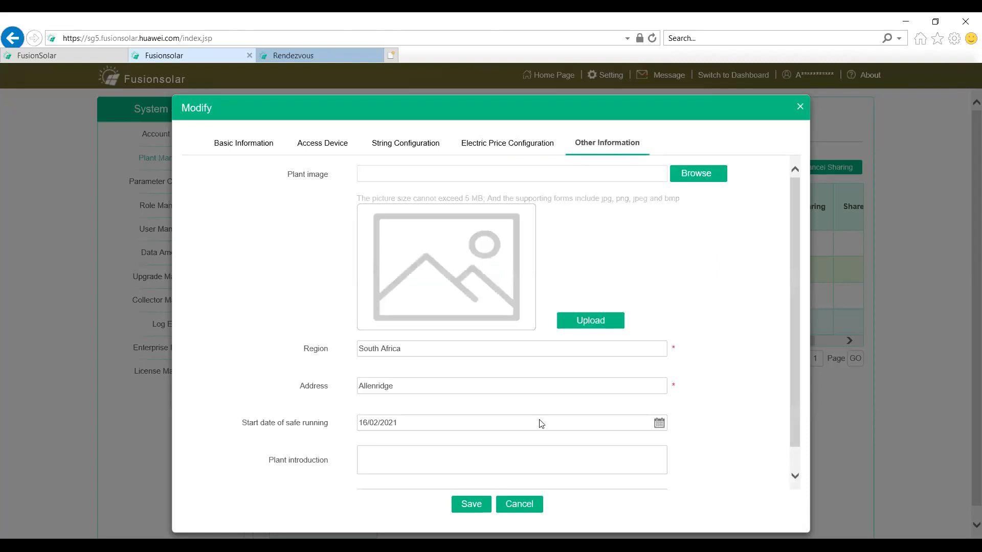
scroll(292, 452, down, 1)
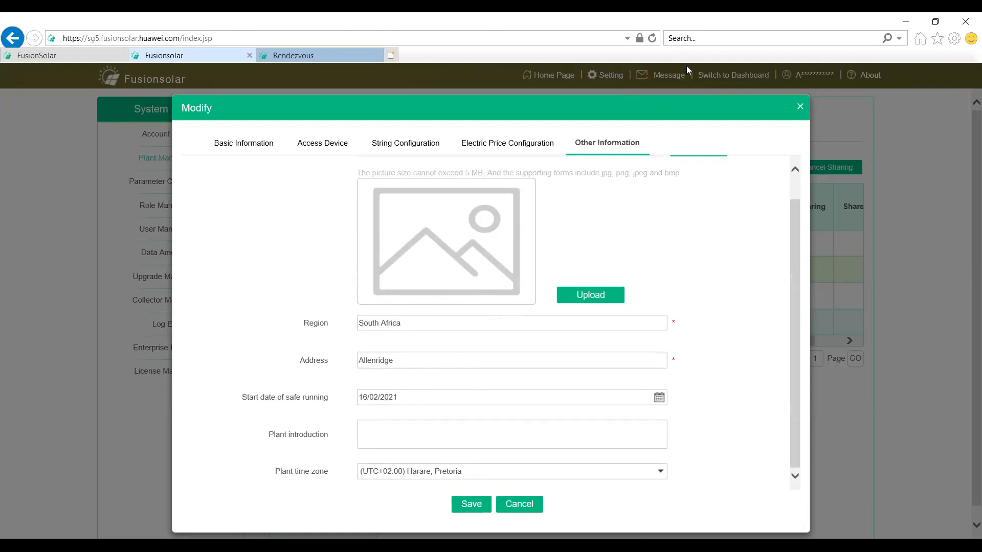
click(801, 108)
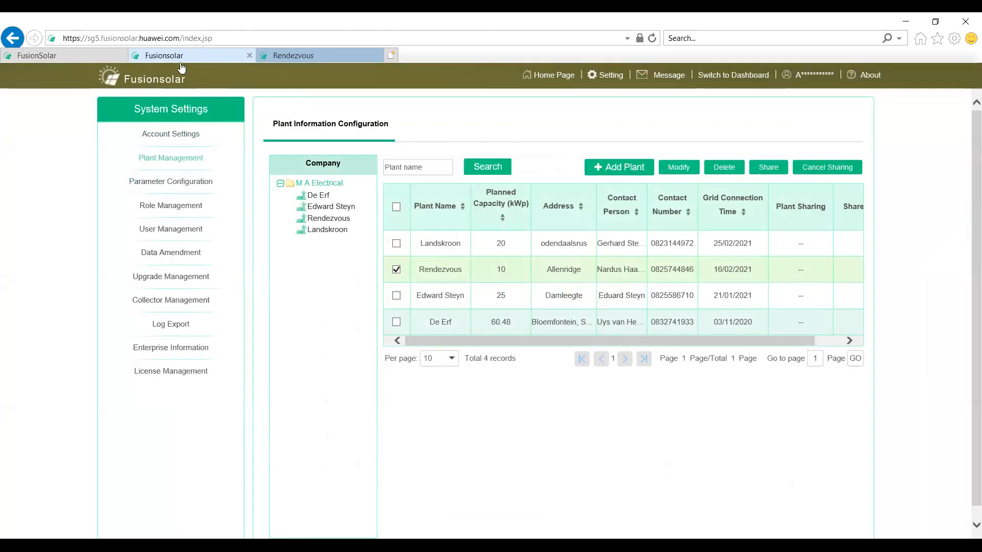
Step: Leave the settings for the home page and examine the Rendezvous plant's energy flow and daily energy management chart
click(564, 76)
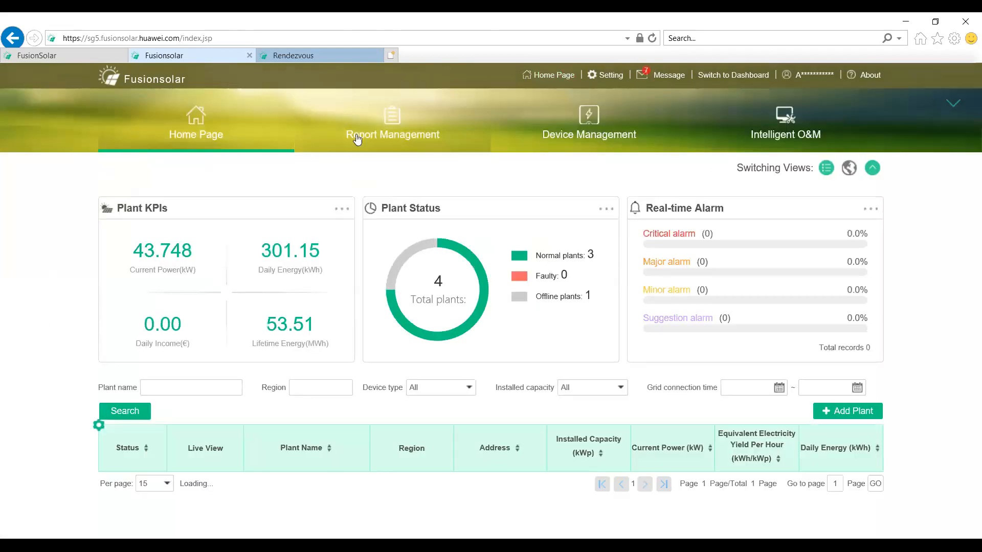
click(313, 57)
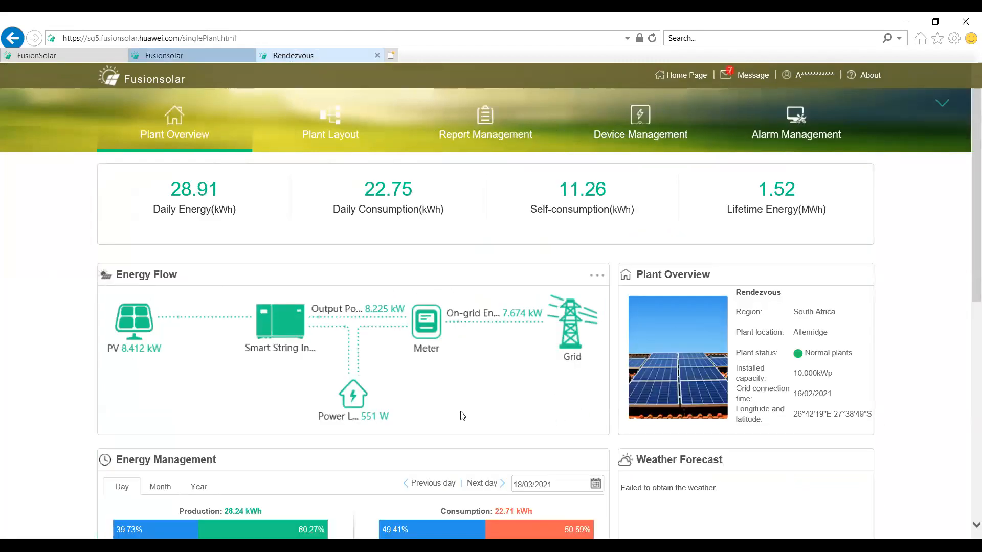
scroll(462, 415, down, 2)
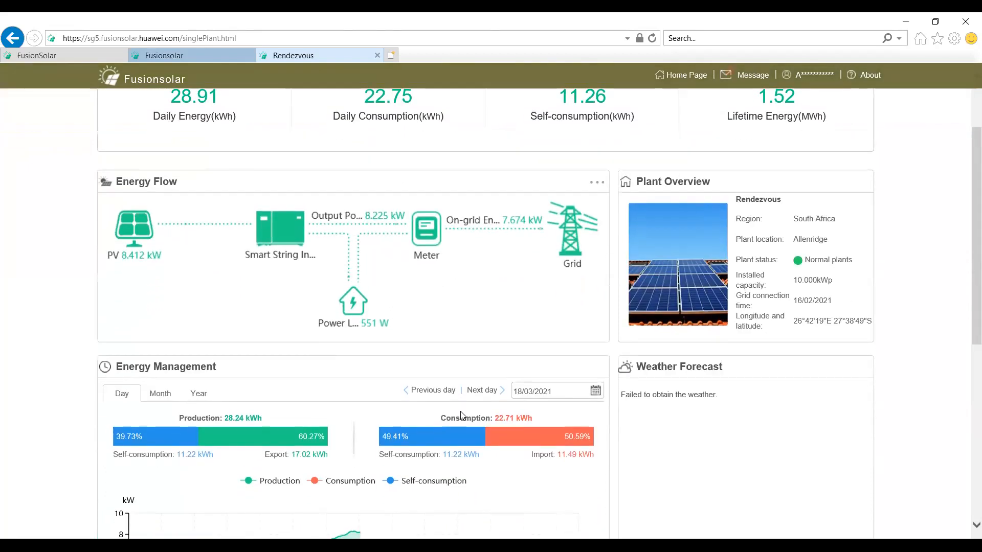
scroll(463, 416, up, 2)
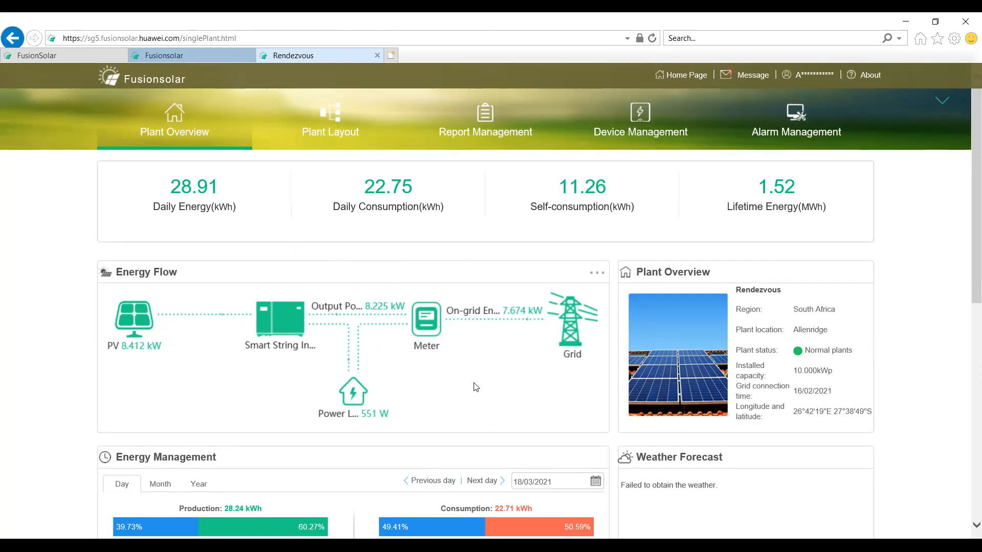
scroll(476, 387, down, 3)
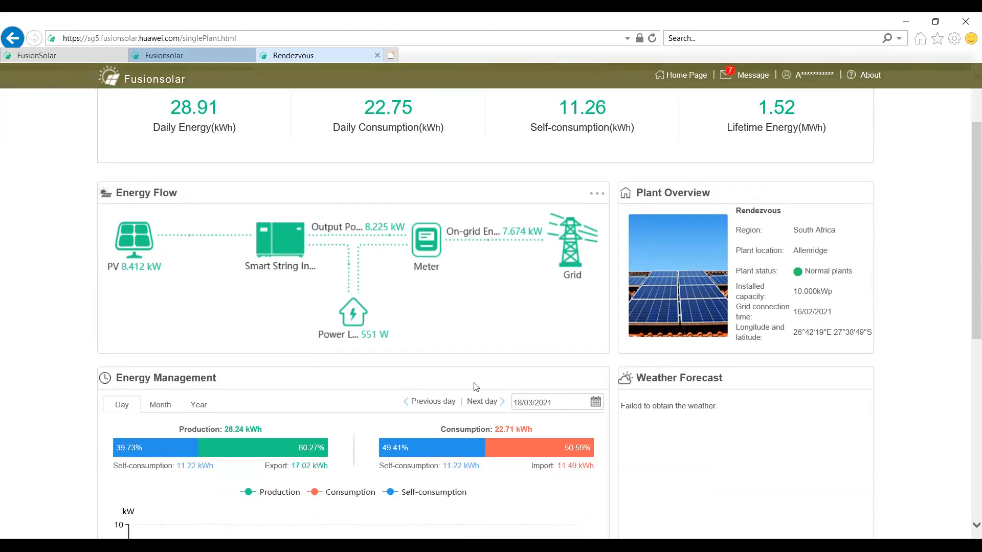
scroll(476, 387, down, 1)
scroll(328, 382, down, 1)
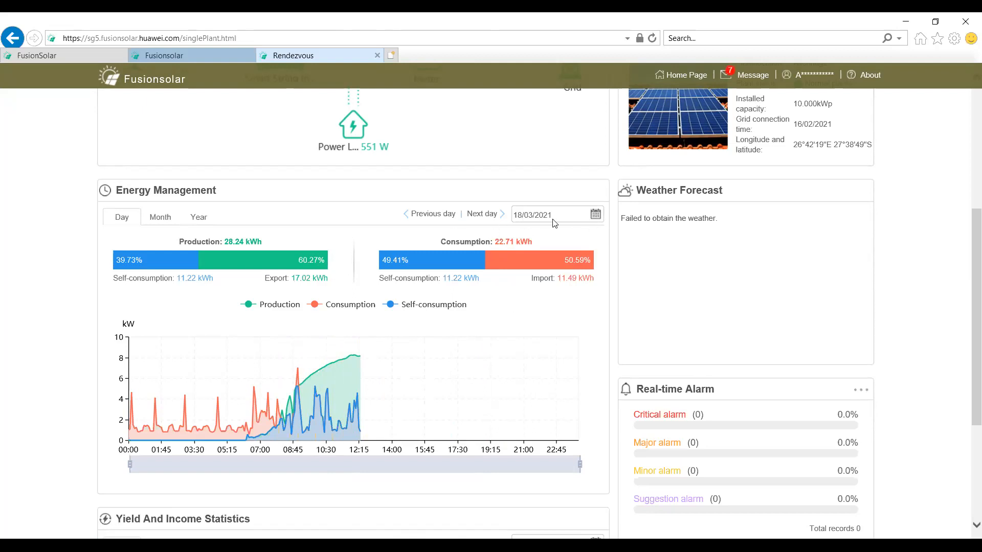
scroll(448, 340, up, 5)
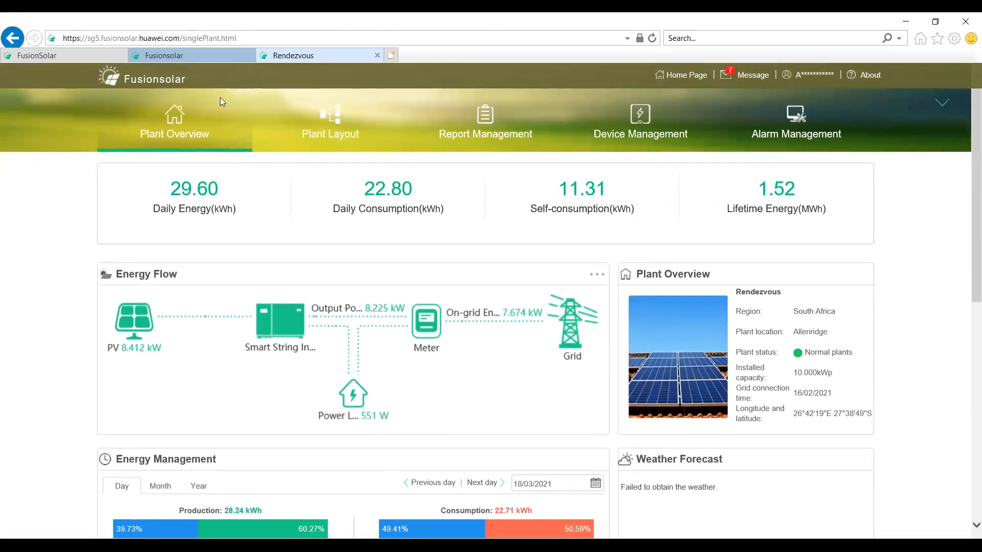
Step: Look through the Rendezvous plant's layout page with its template upload slots and instructions
click(328, 135)
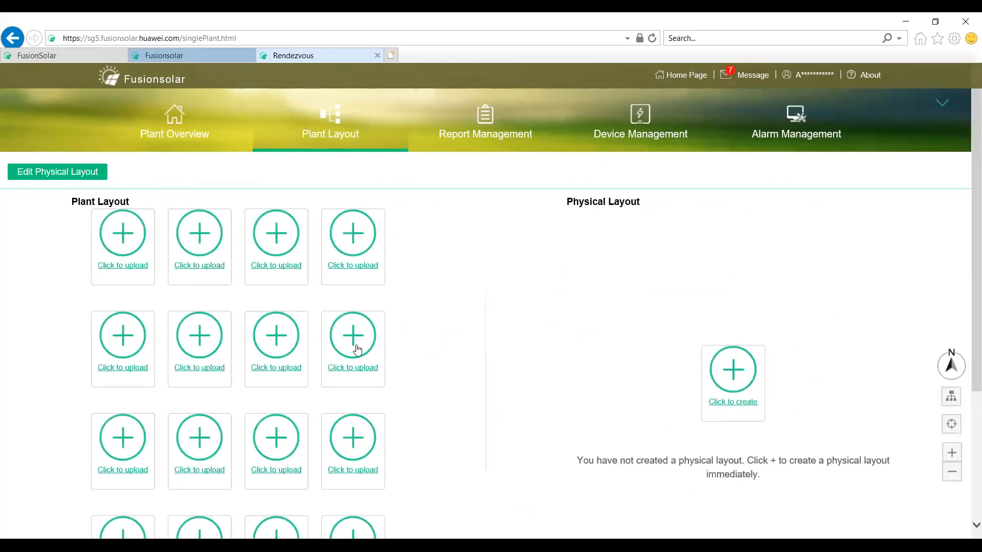
scroll(357, 350, down, 4)
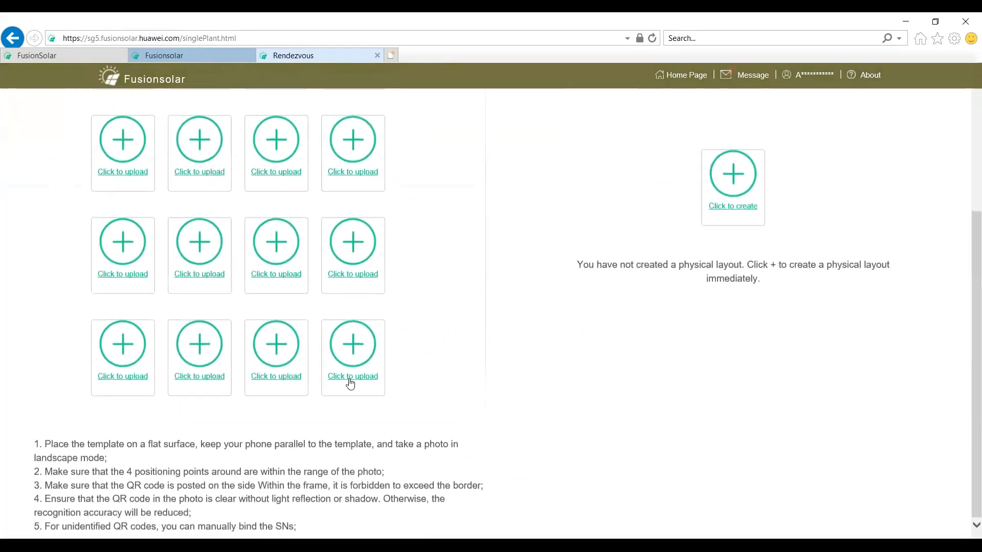
scroll(349, 384, up, 4)
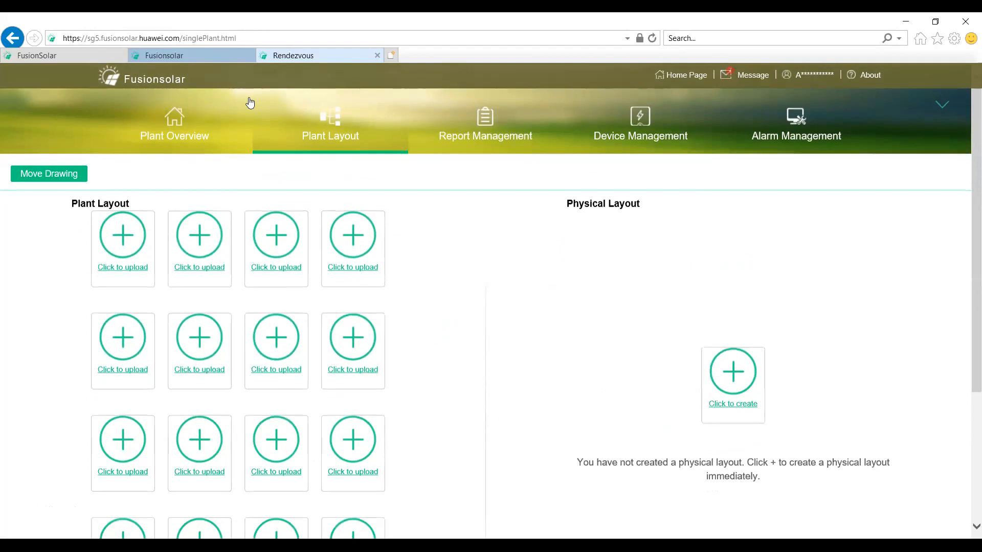
Step: View the Rendezvous plant report by day and by month, including the monthly energy income summary
click(519, 119)
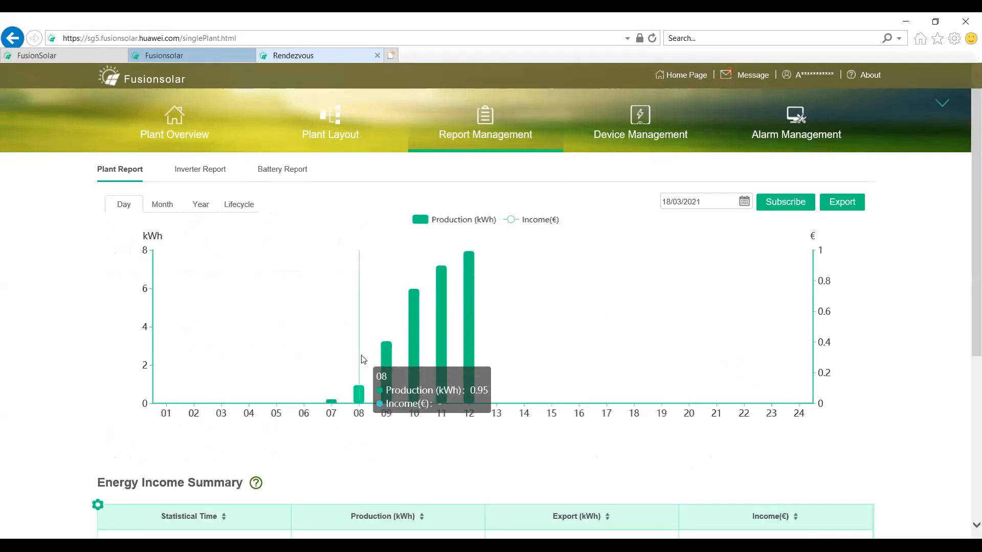
scroll(361, 358, down, 2)
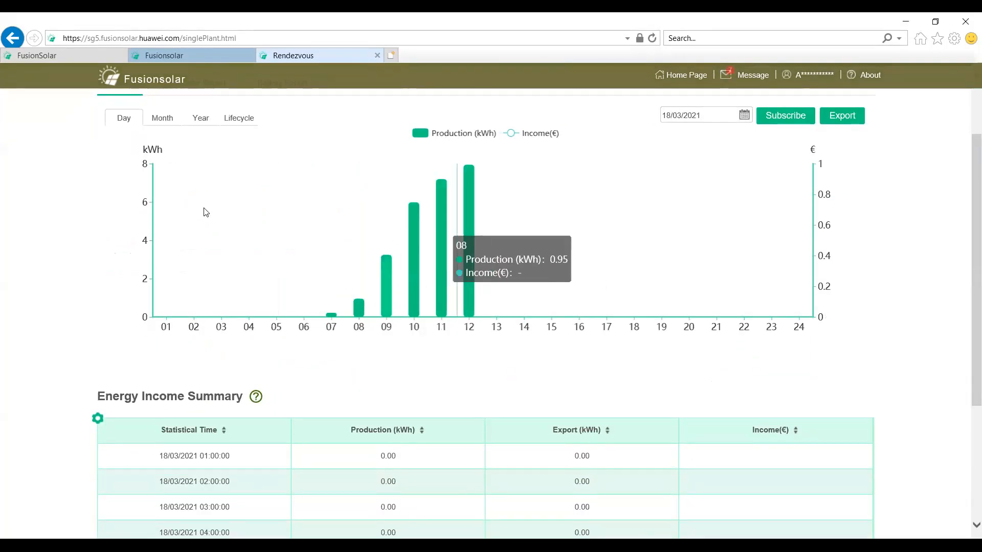
click(162, 119)
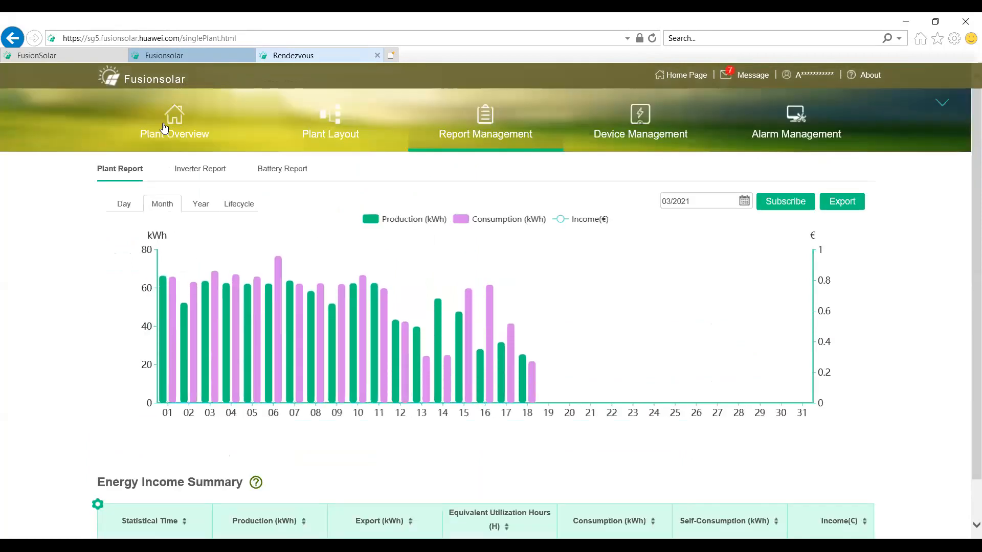
scroll(285, 262, down, 3)
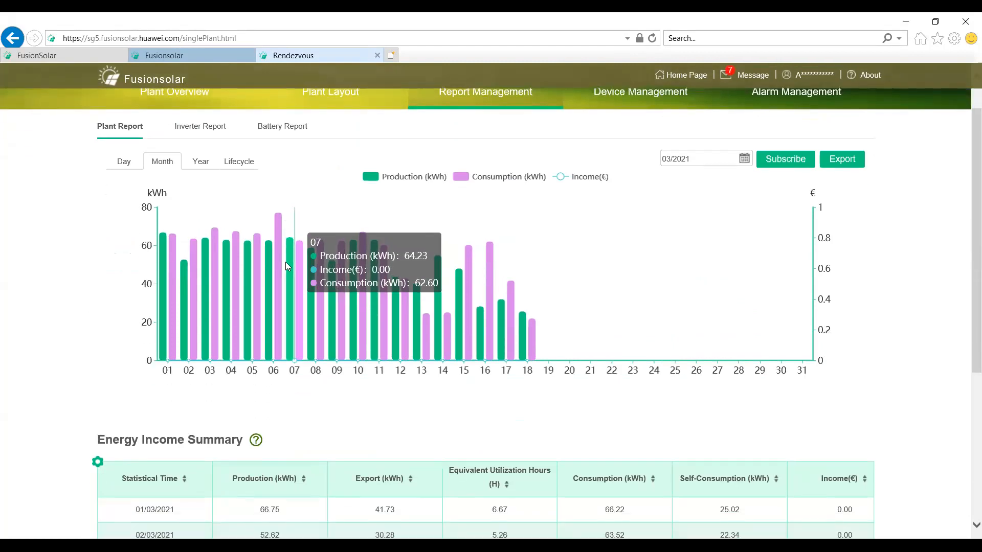
scroll(318, 453, down, 3)
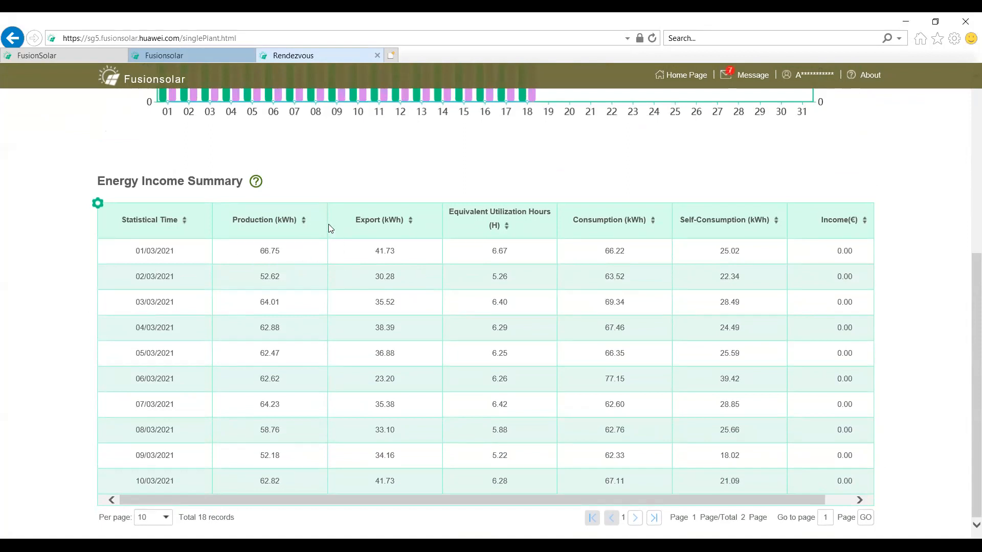
Step: Return the plant report to the daily view and read its hourly energy income summary
scroll(328, 224, up, 5)
click(123, 204)
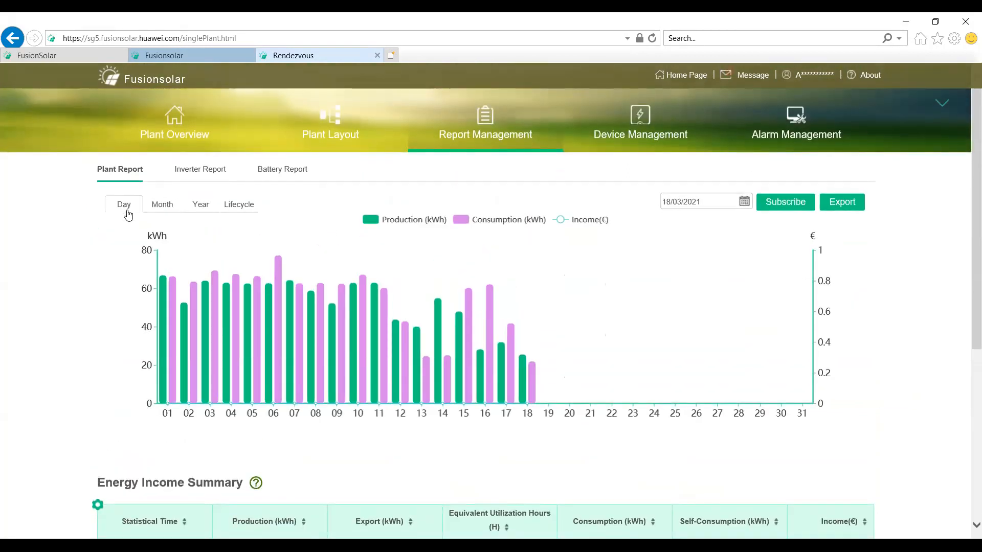
scroll(316, 419, down, 1)
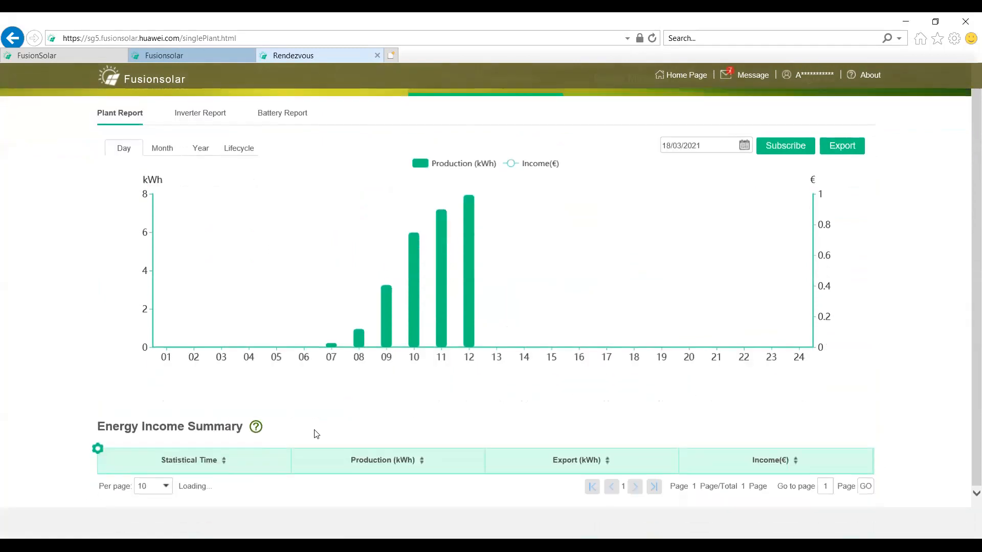
scroll(314, 419, down, 5)
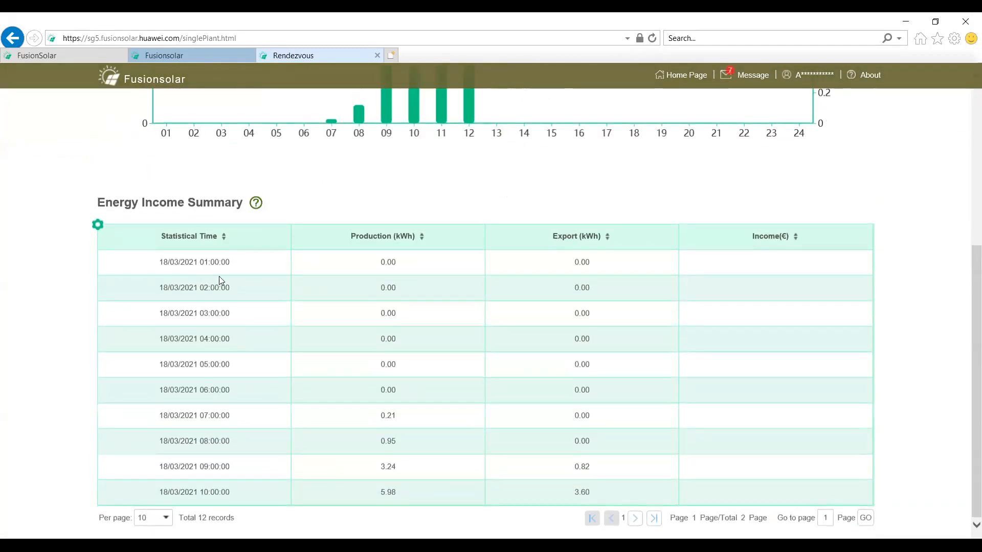
scroll(471, 403, down, 1)
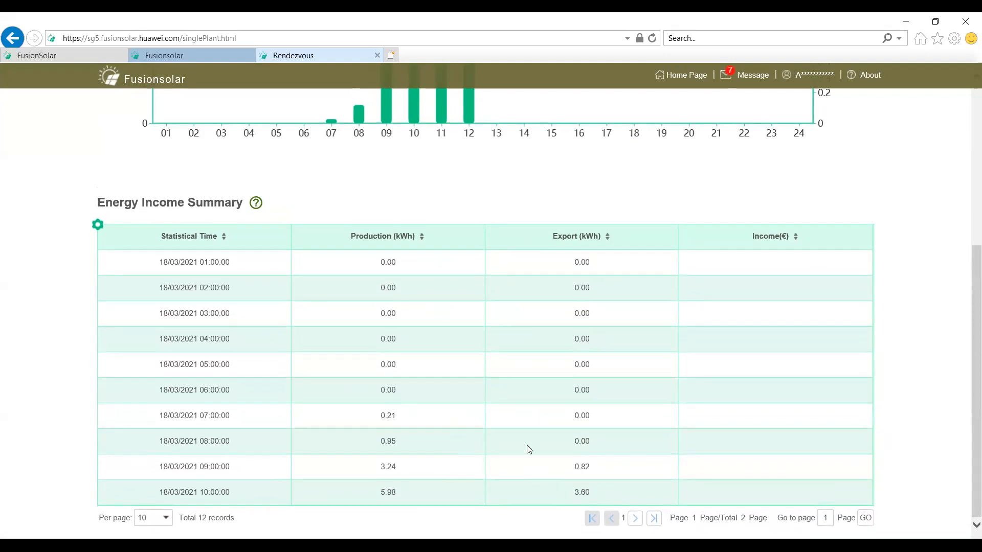
scroll(405, 420, up, 5)
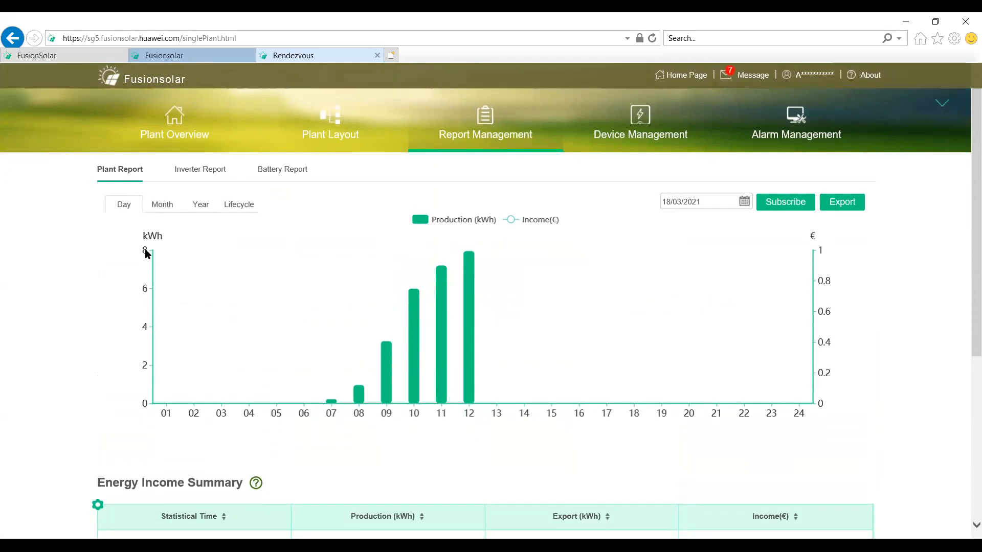
Step: Show the plant report by month again and view the inverter report
click(169, 205)
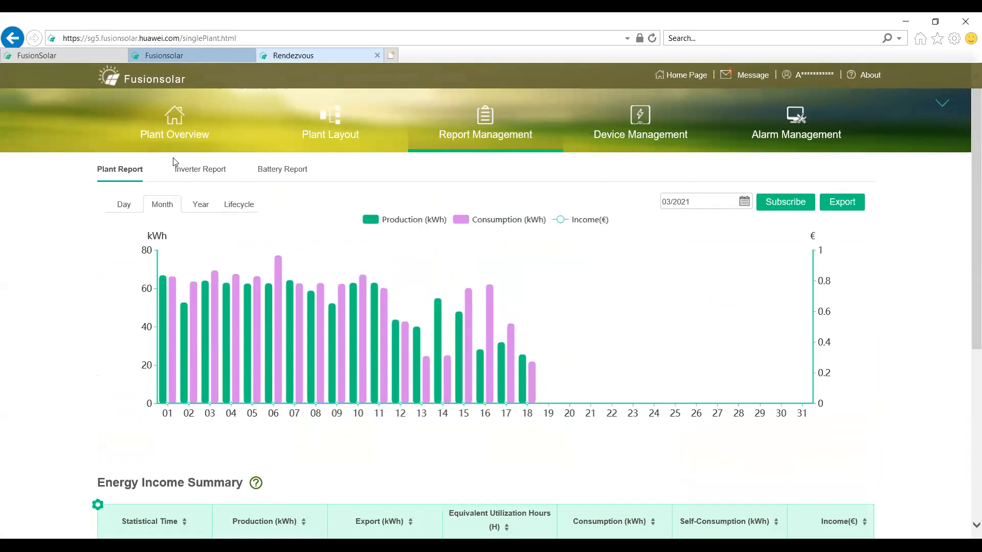
click(201, 169)
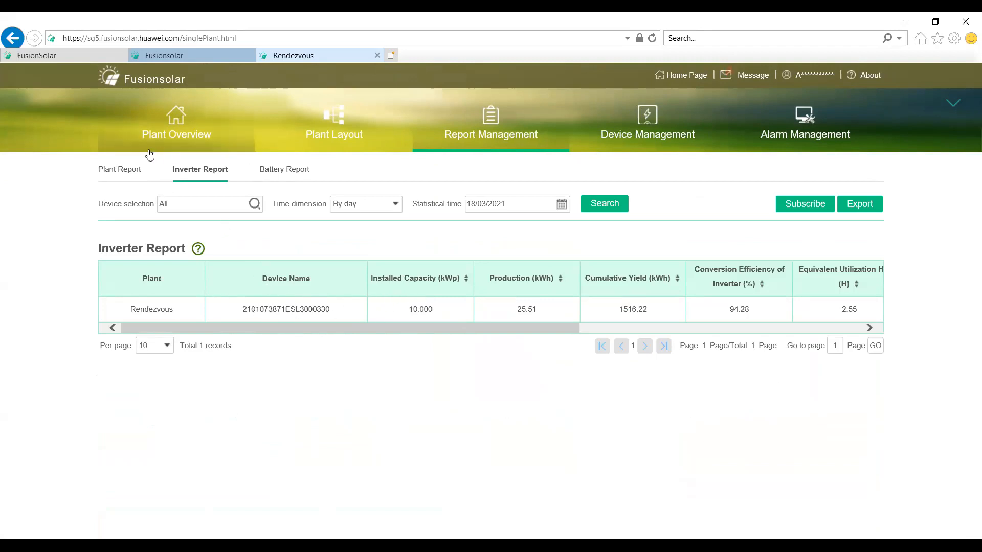
Step: Go back to the plant report and open its list of report subscriptions
click(131, 171)
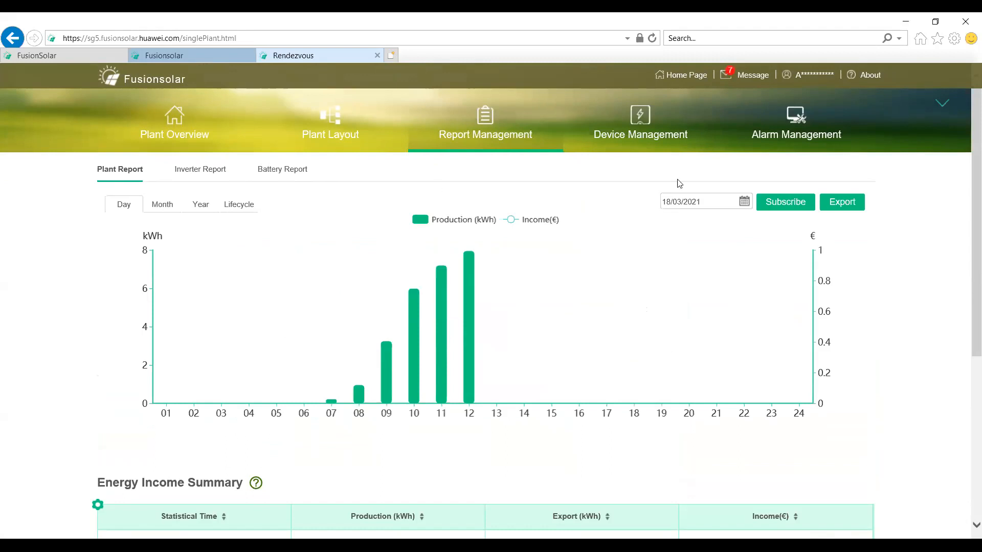
click(777, 203)
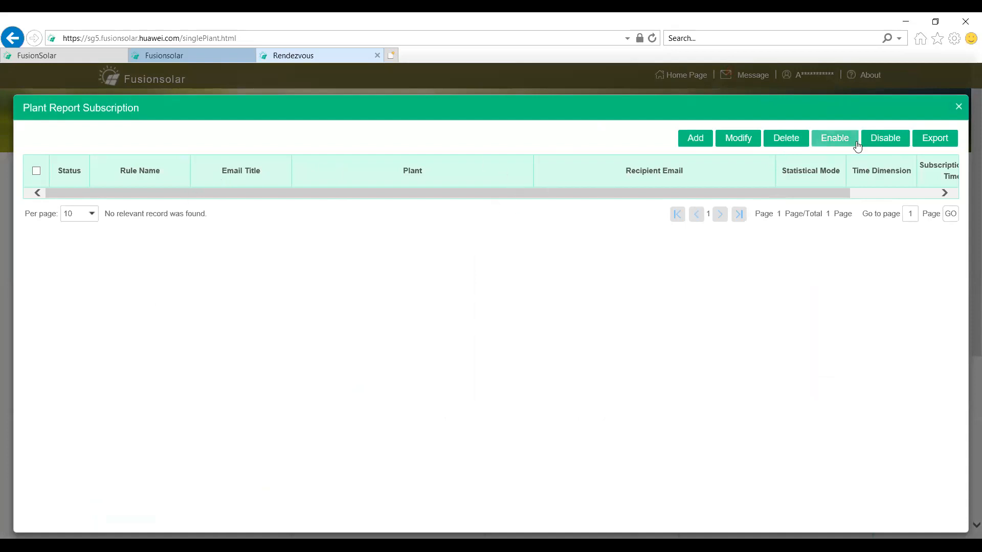
Step: Request an export of the daily plant report, open the Rendezvous plant's device management and cancel the file download
click(959, 109)
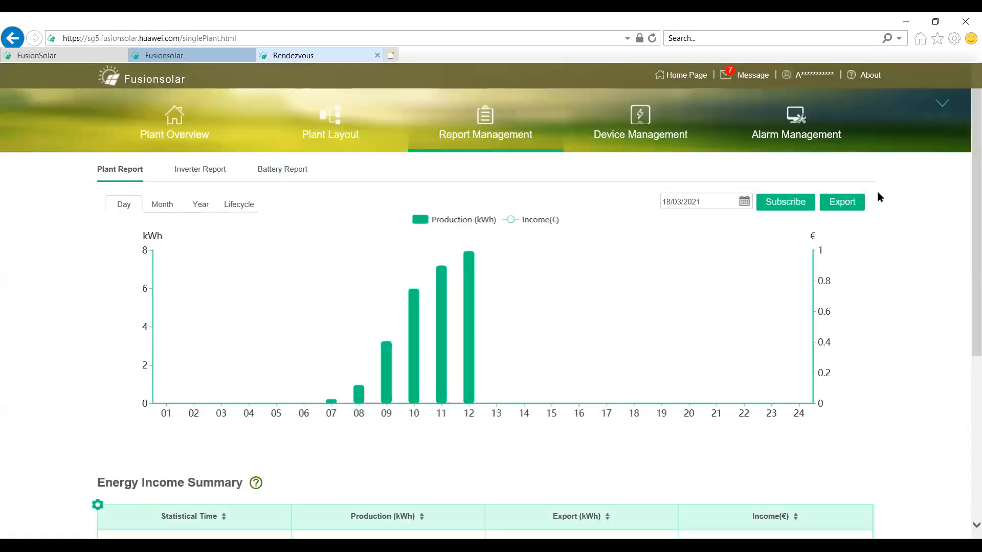
click(844, 208)
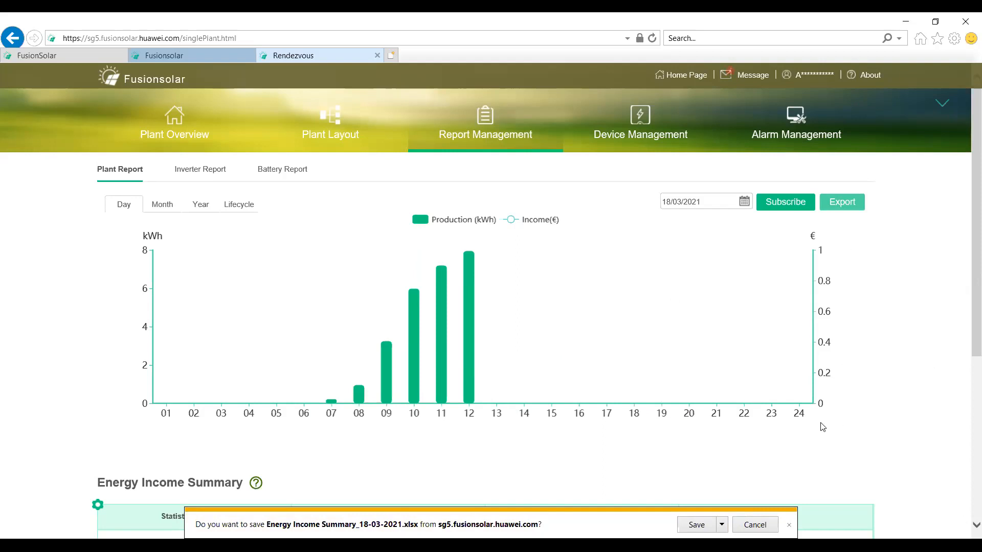
click(648, 134)
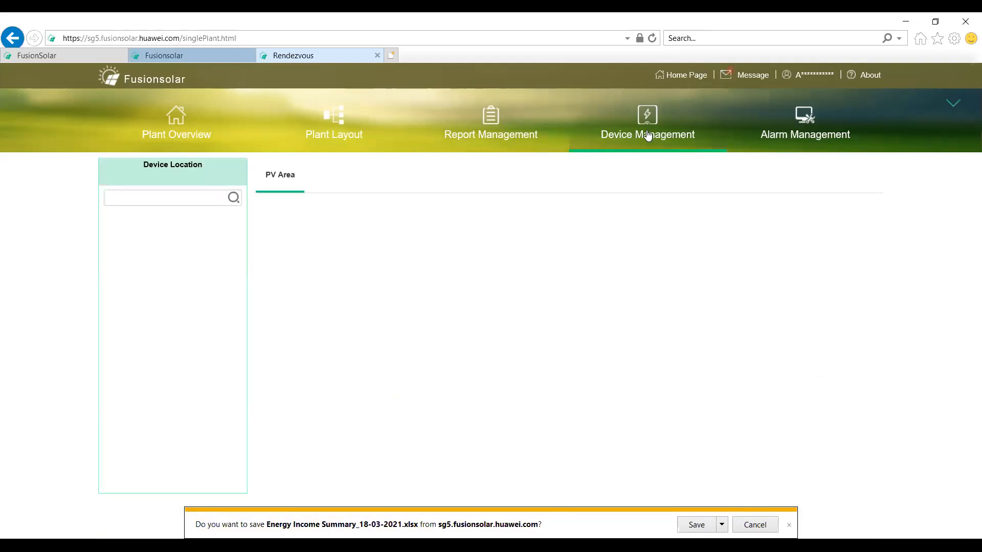
click(755, 525)
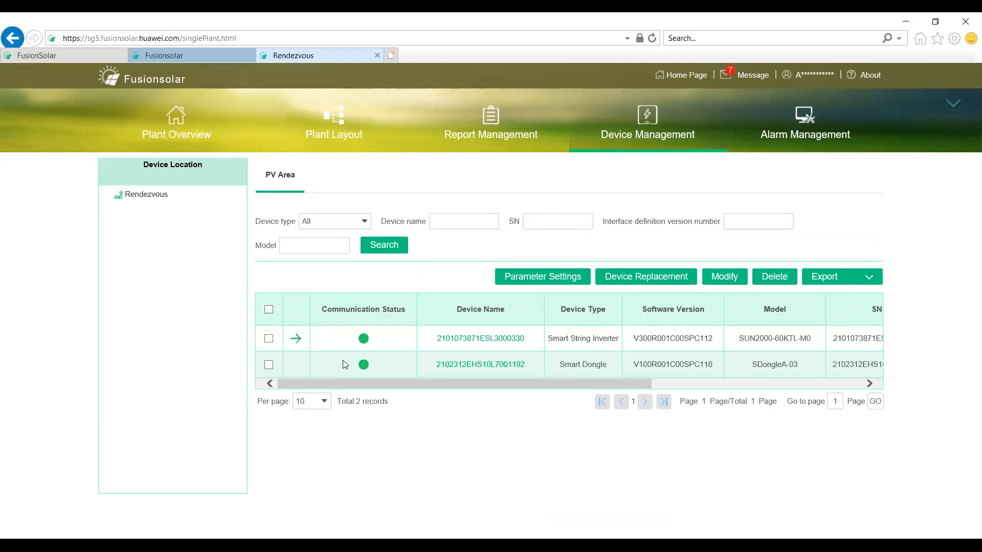
Step: Expand the smart string inverter's connected devices, open the inverter's details and review its real-time information
click(295, 339)
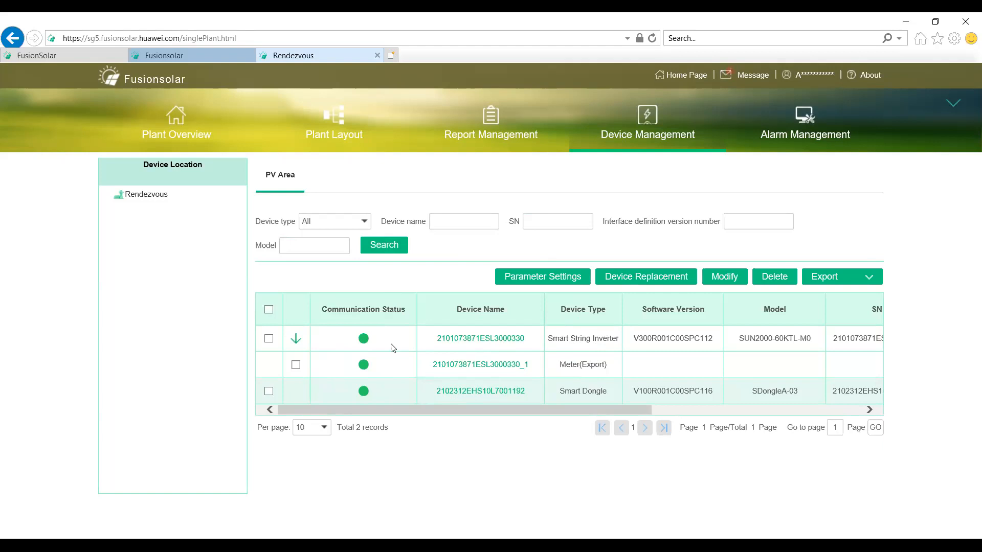
click(297, 339)
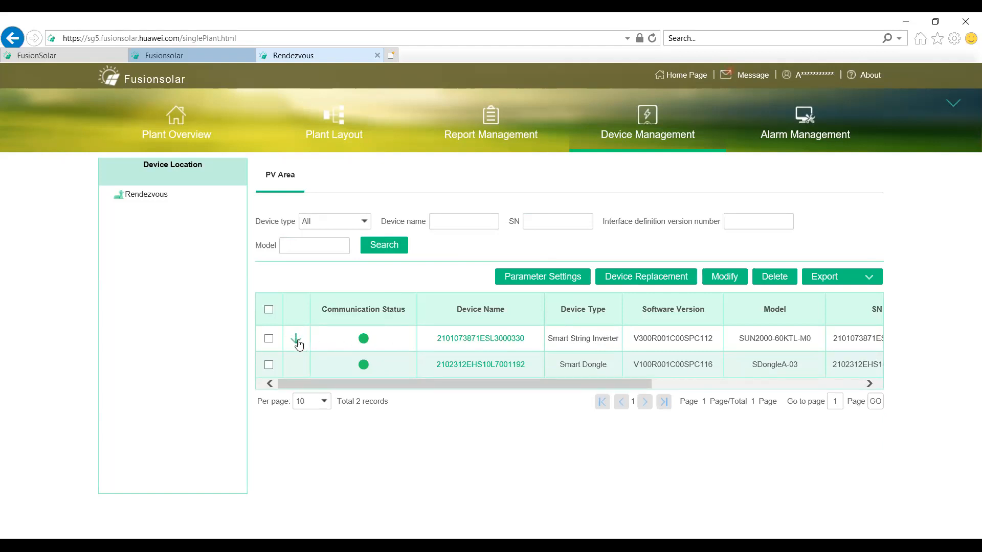
click(296, 340)
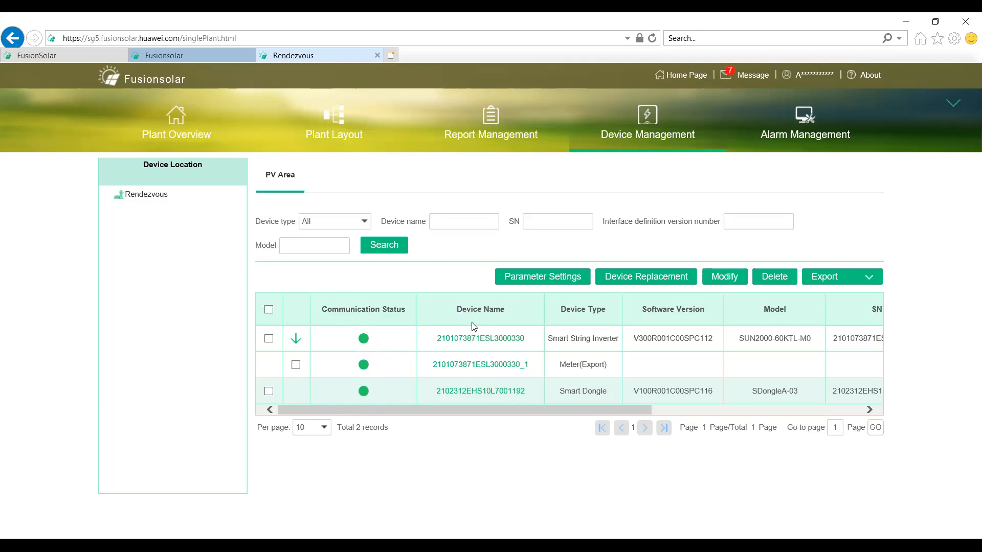
double_click(486, 340)
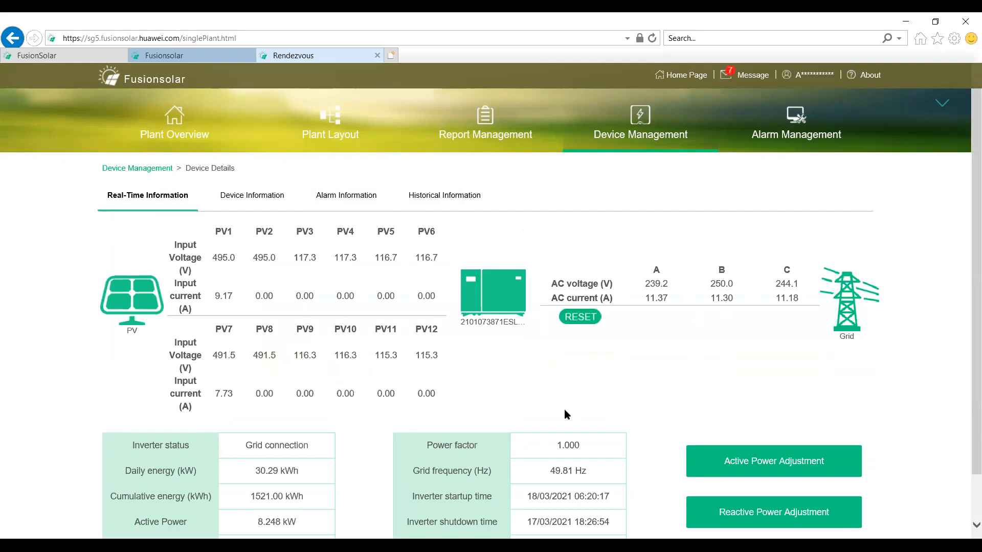
scroll(563, 409, down, 1)
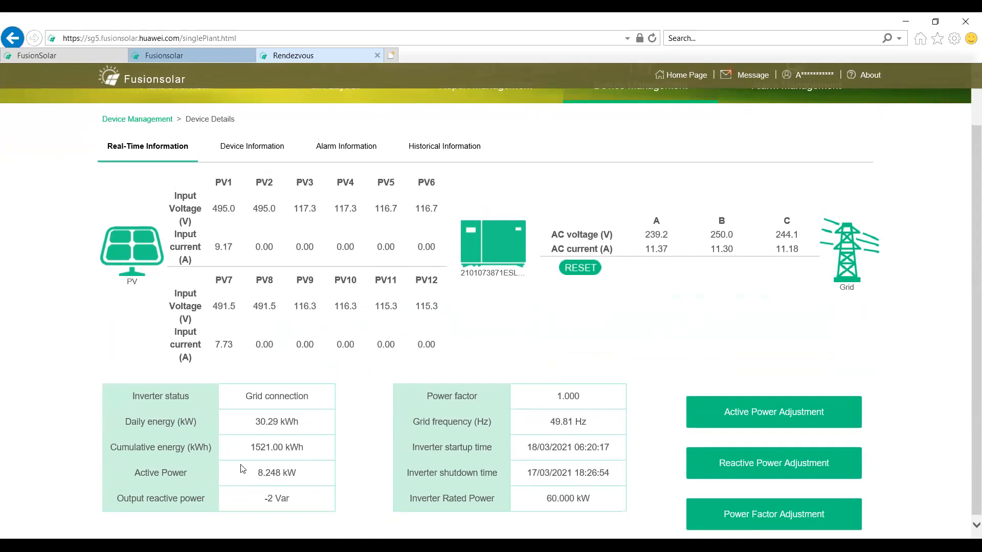
scroll(392, 406, up, 1)
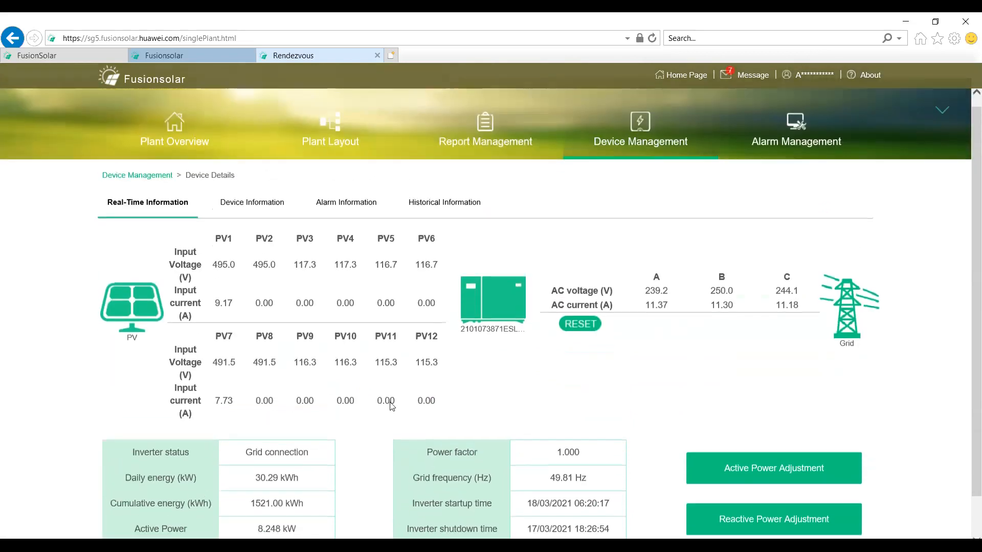
Step: View the inverter's device information and alarm list, including the recovery suggestion for the most recent Grid Loss alarm
click(270, 201)
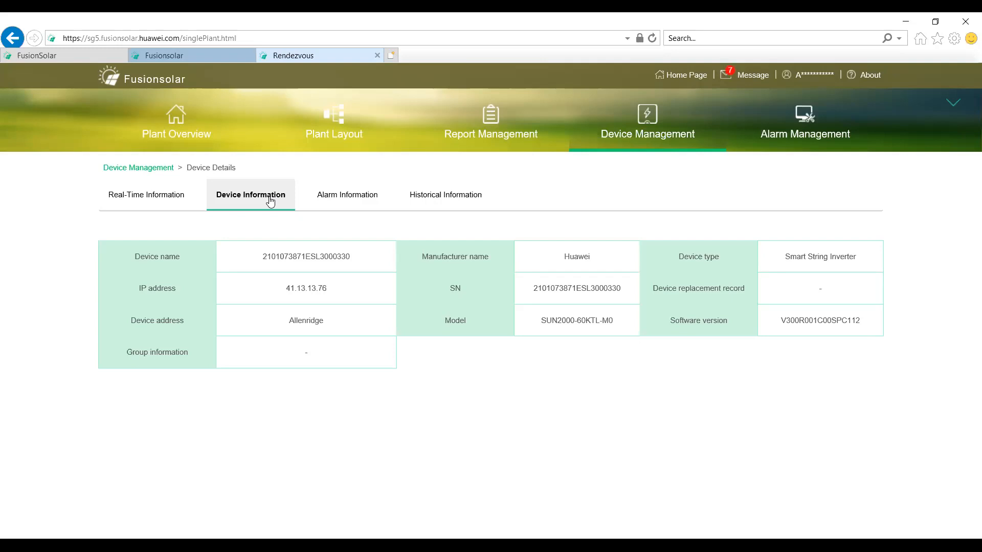
click(348, 199)
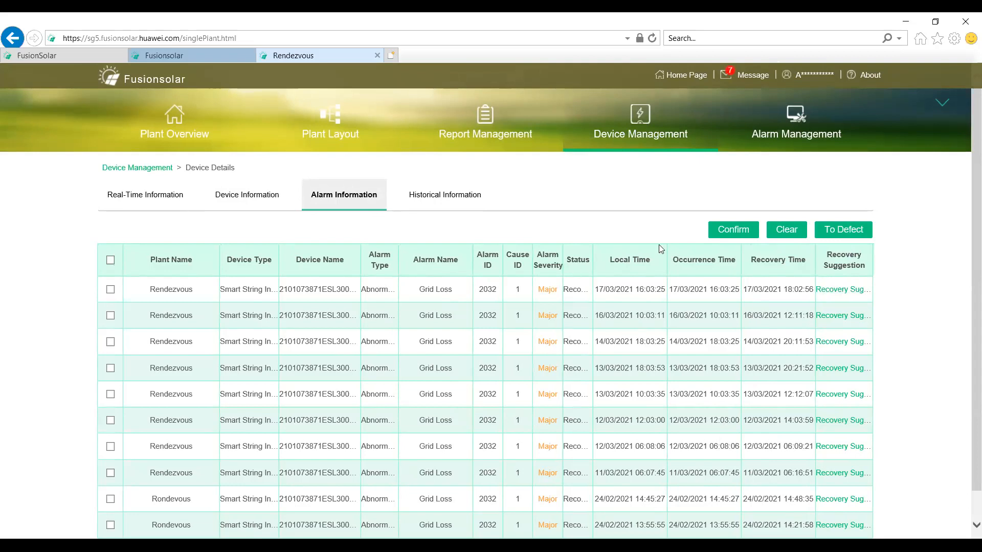
click(840, 289)
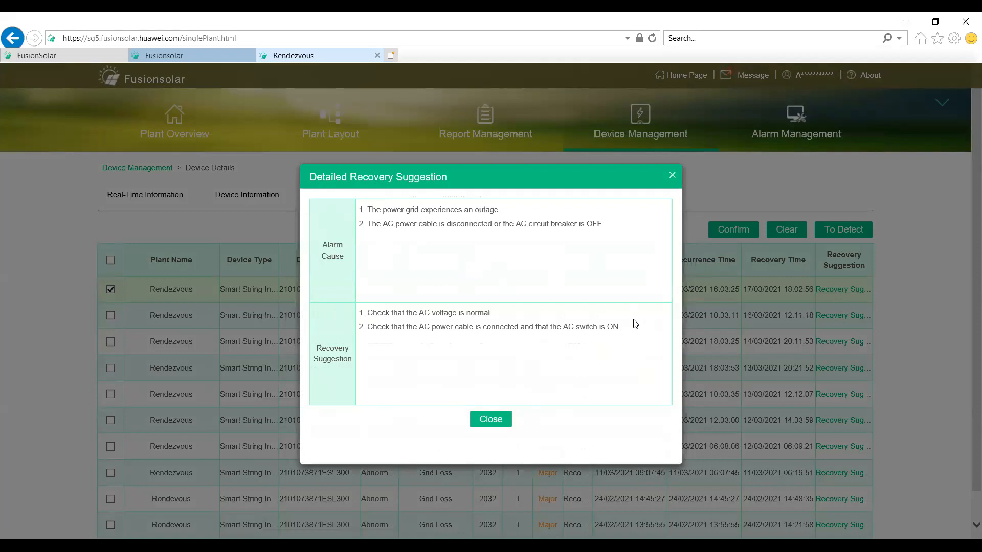
click(672, 177)
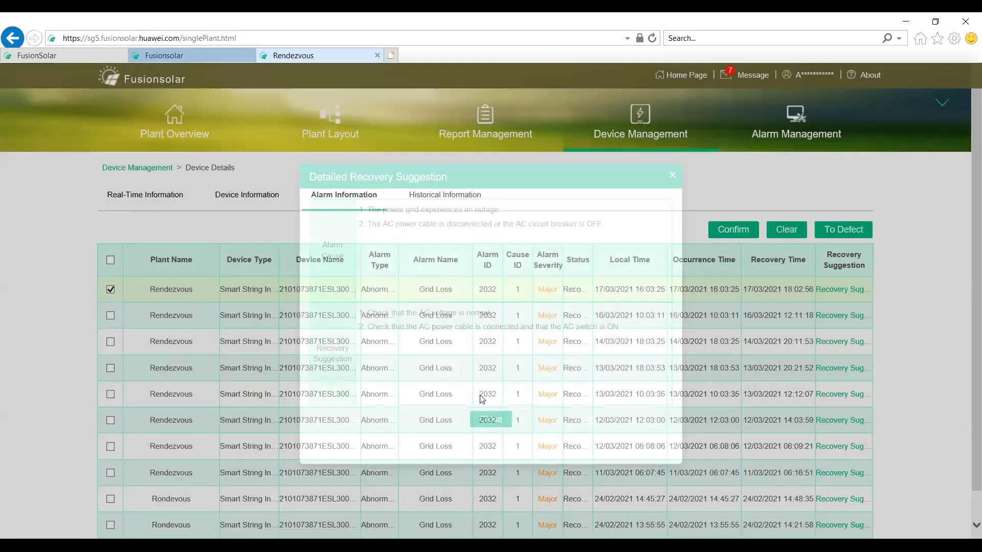
scroll(457, 325, down, 1)
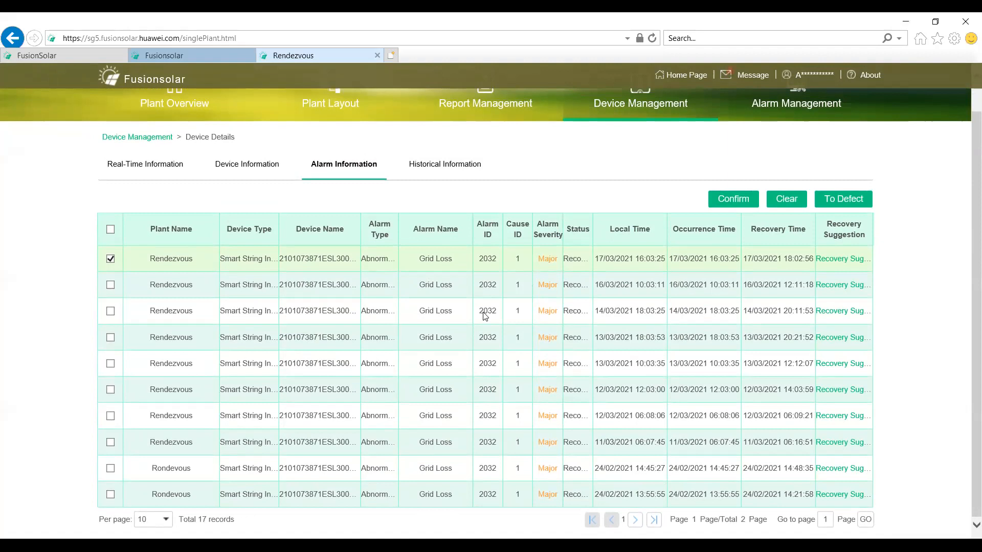
scroll(468, 321, up, 1)
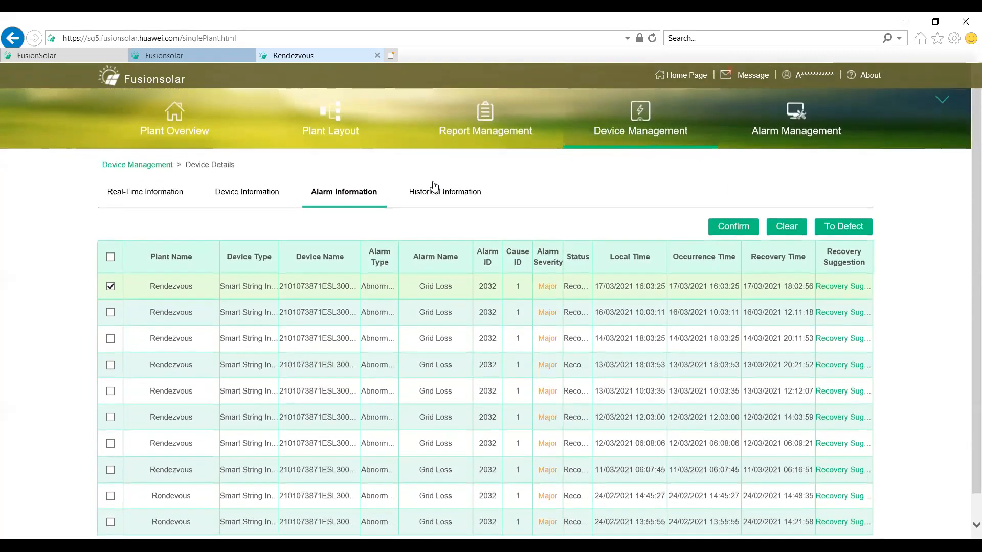
Step: View the inverter's historical active power and total input power chart for 18/03/2021
click(441, 194)
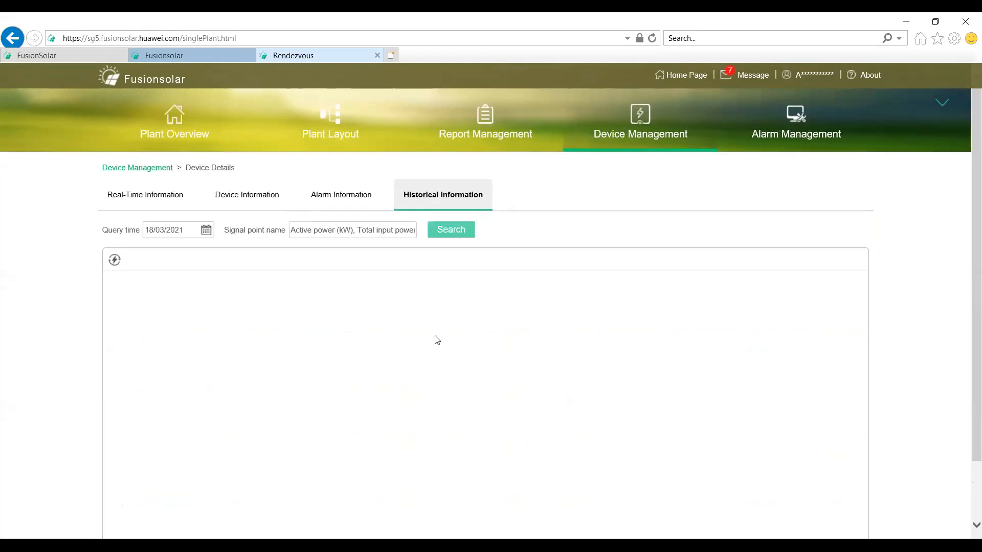
scroll(372, 358, down, 2)
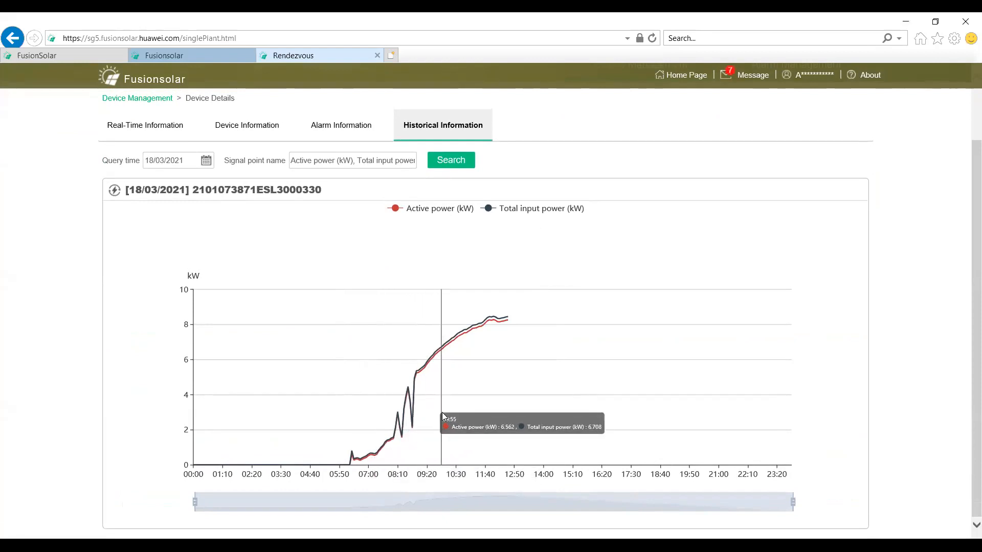
scroll(344, 338, up, 2)
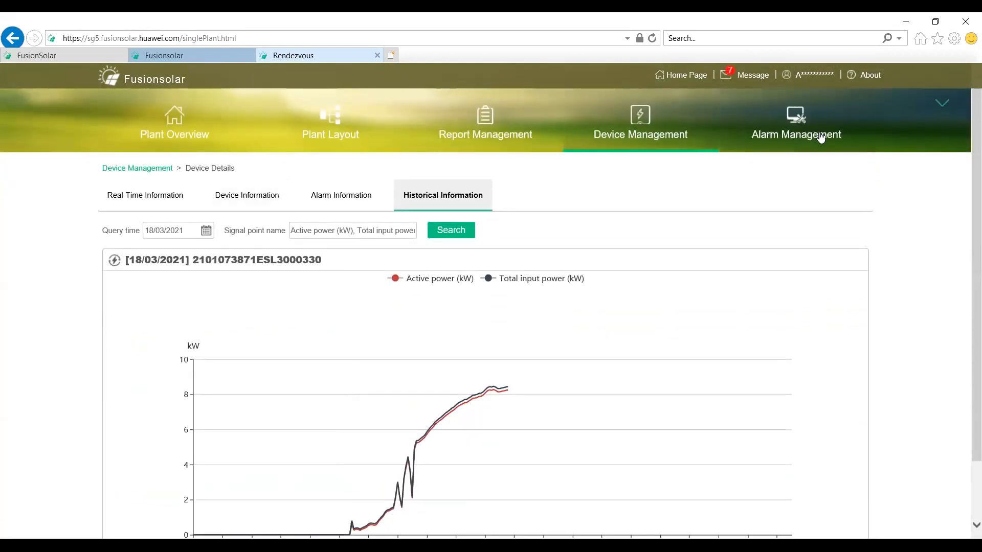
Step: Revisit the plant overview, then open the real-time information of the export meter connected to the inverter
click(175, 124)
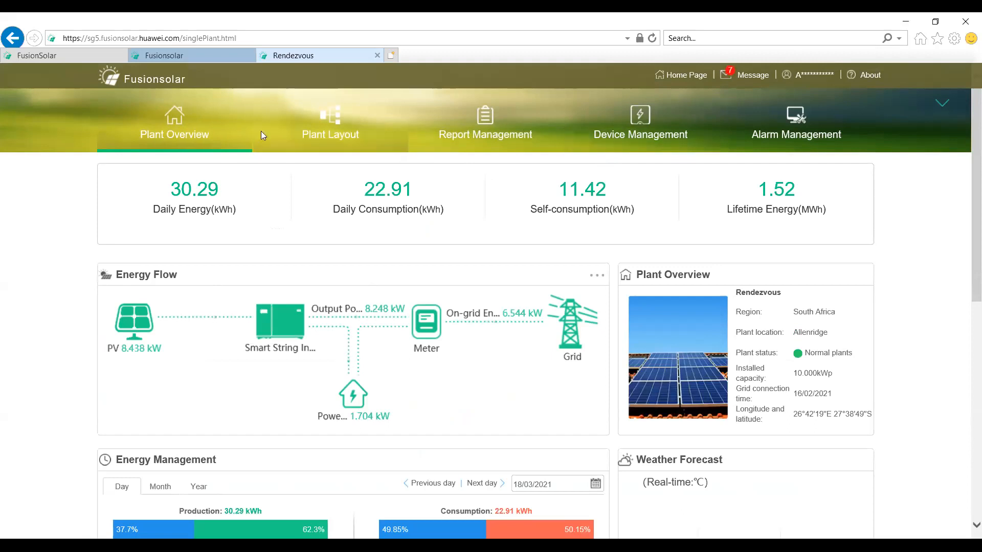
click(654, 120)
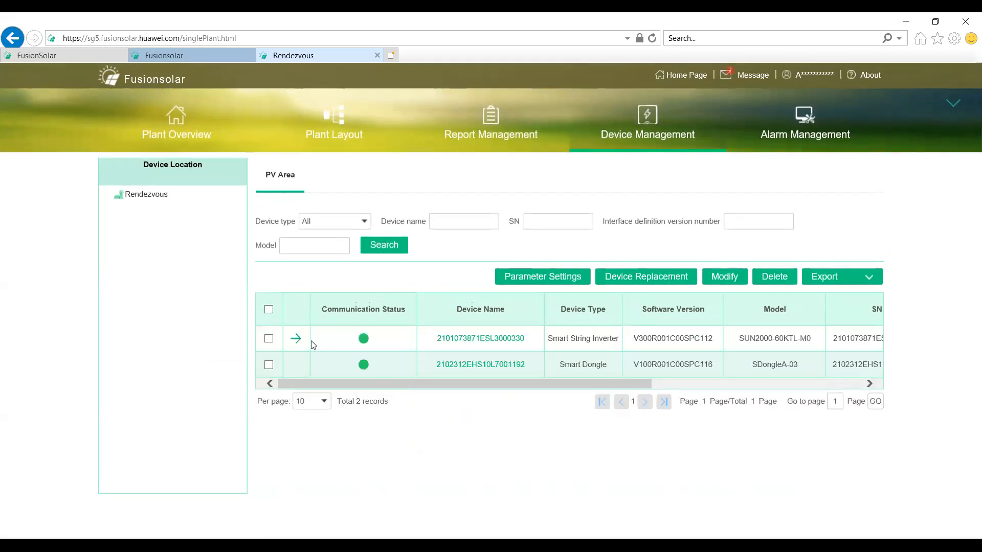
click(295, 338)
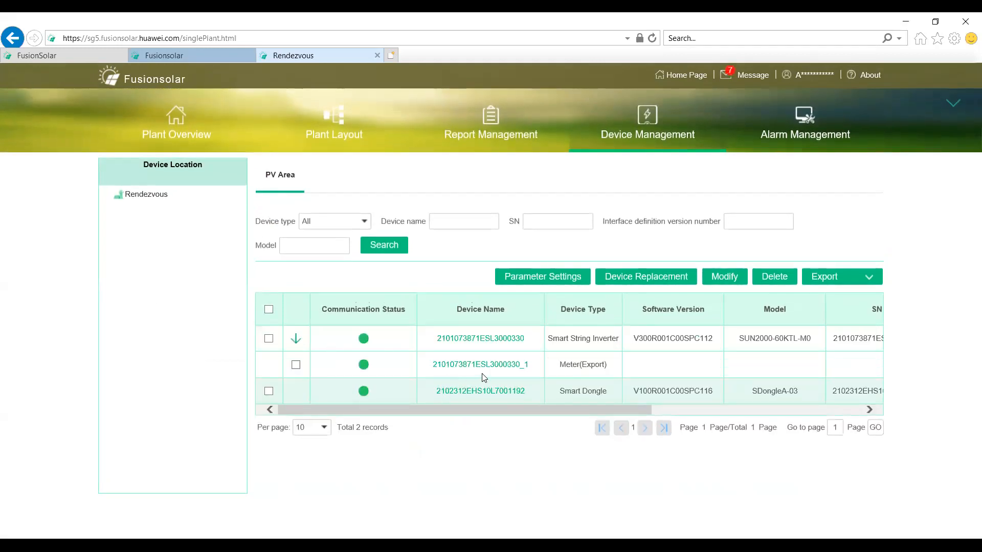
click(521, 364)
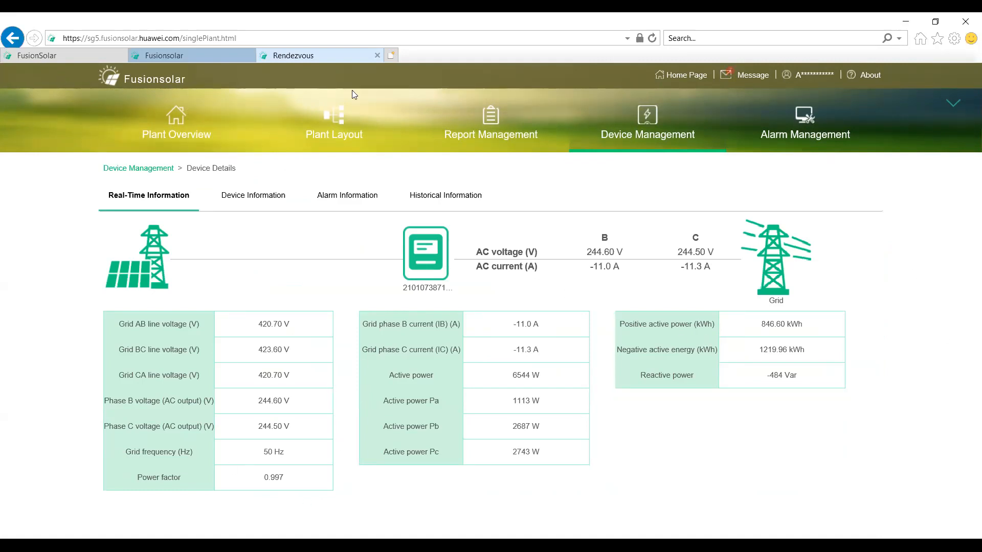
Step: Search the plant's device alarms with the status filter set to All and review the list
click(776, 124)
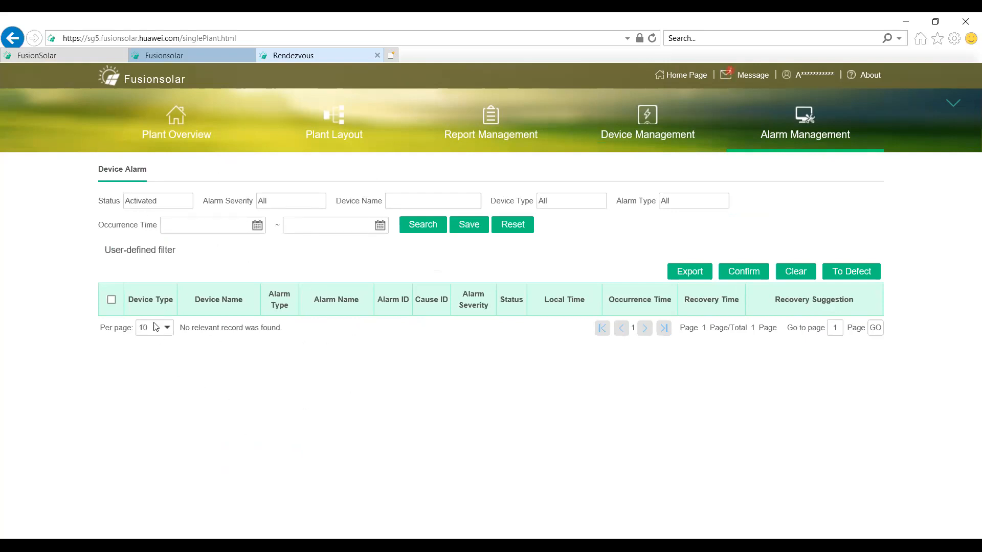
click(164, 204)
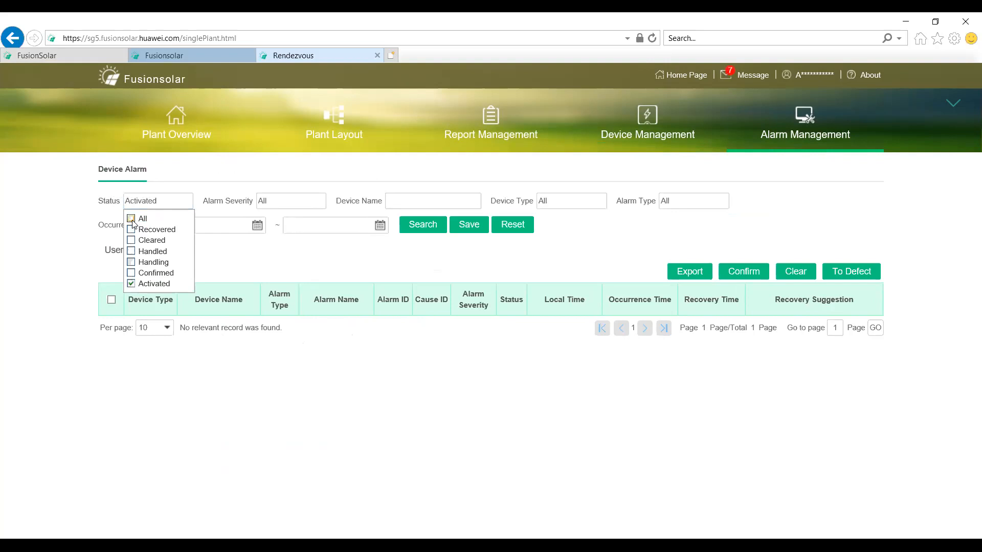
click(131, 219)
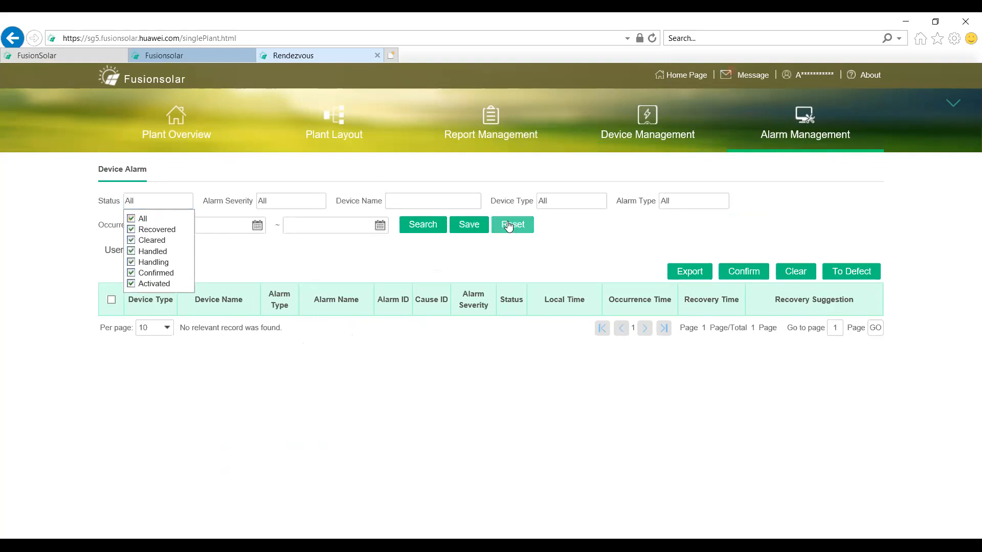
click(426, 229)
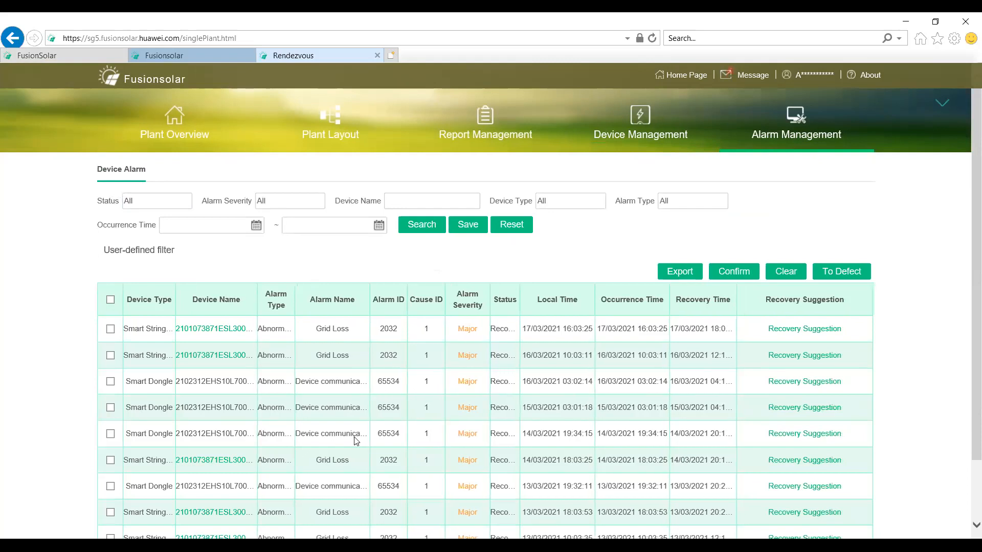
scroll(356, 441, down, 3)
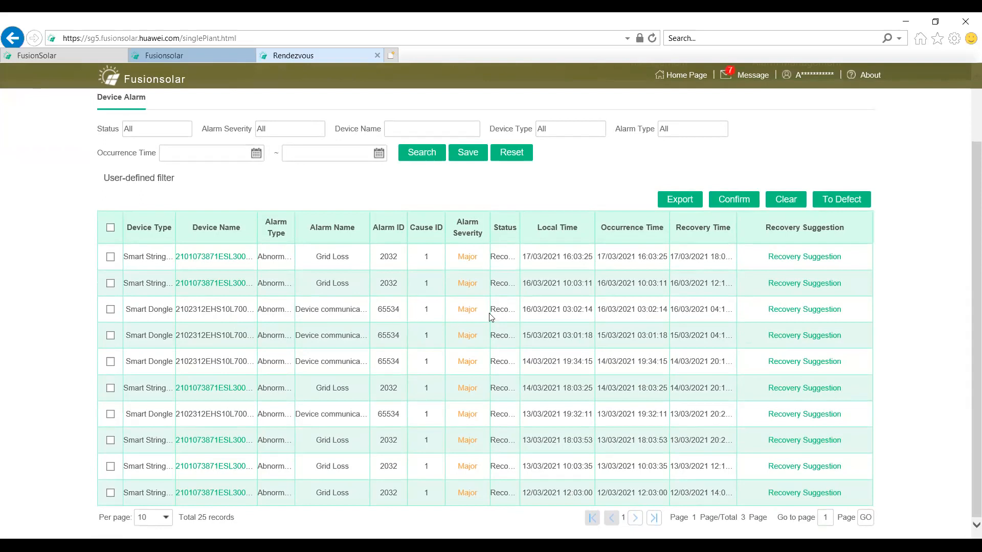
click(781, 310)
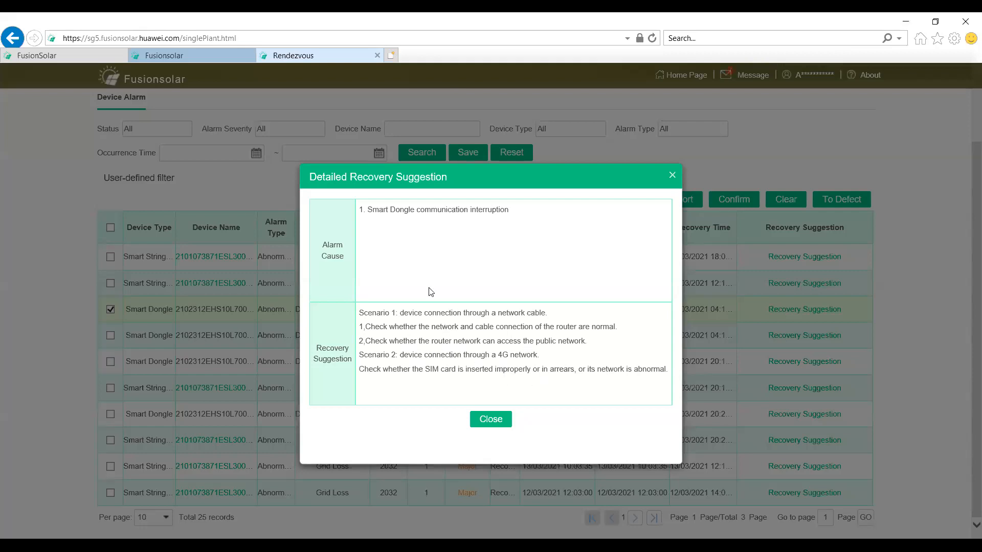
click(672, 175)
scroll(339, 326, up, 2)
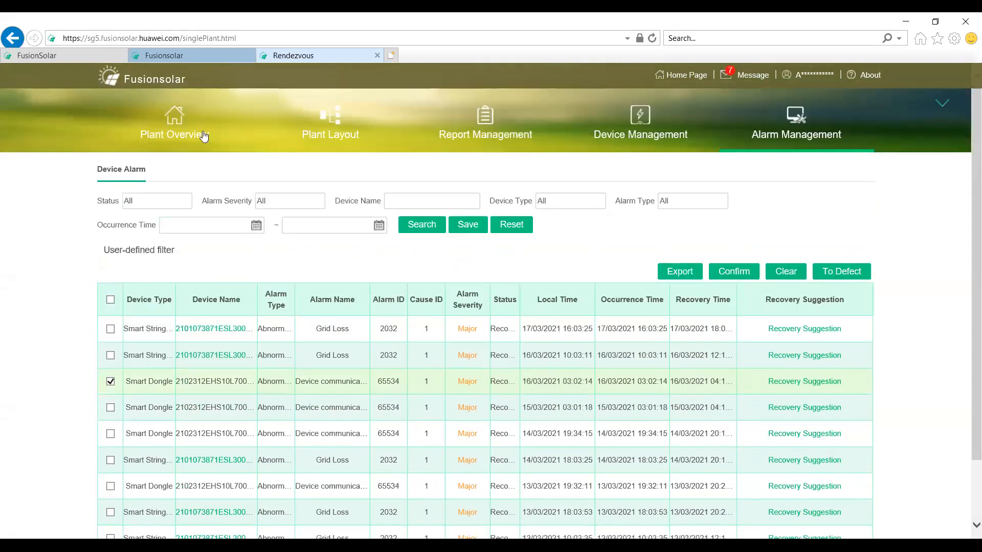
Step: Return to the main portal page and open user management in the system settings
click(177, 58)
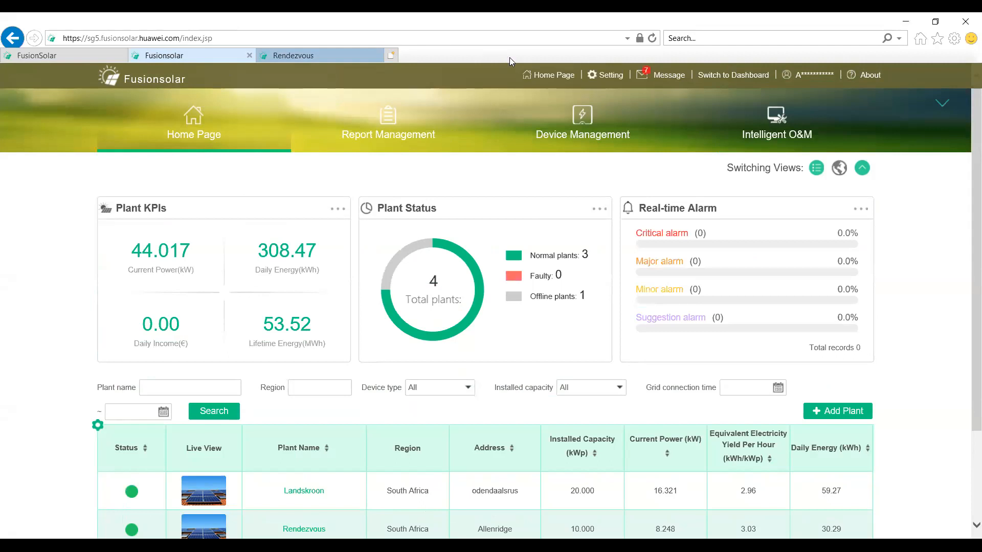
click(607, 77)
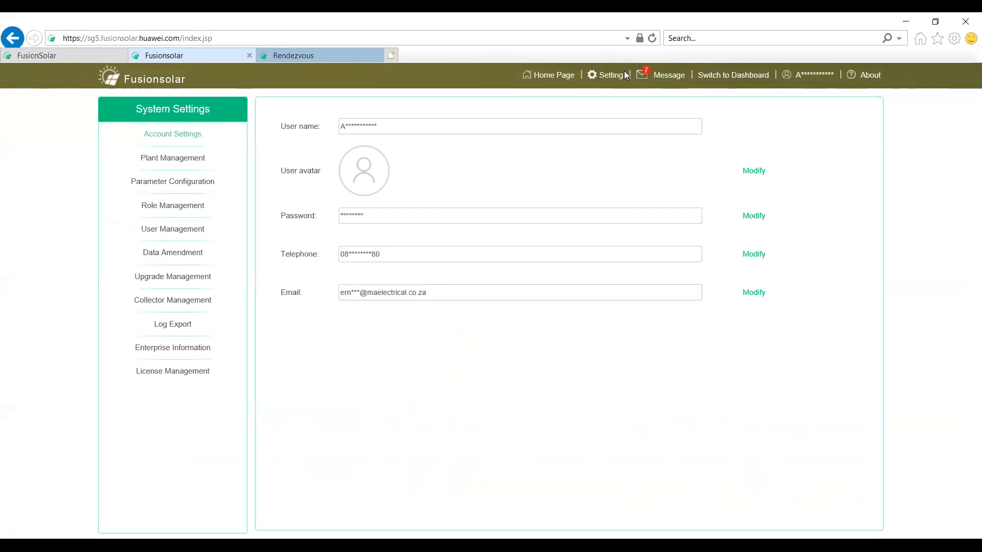
click(170, 231)
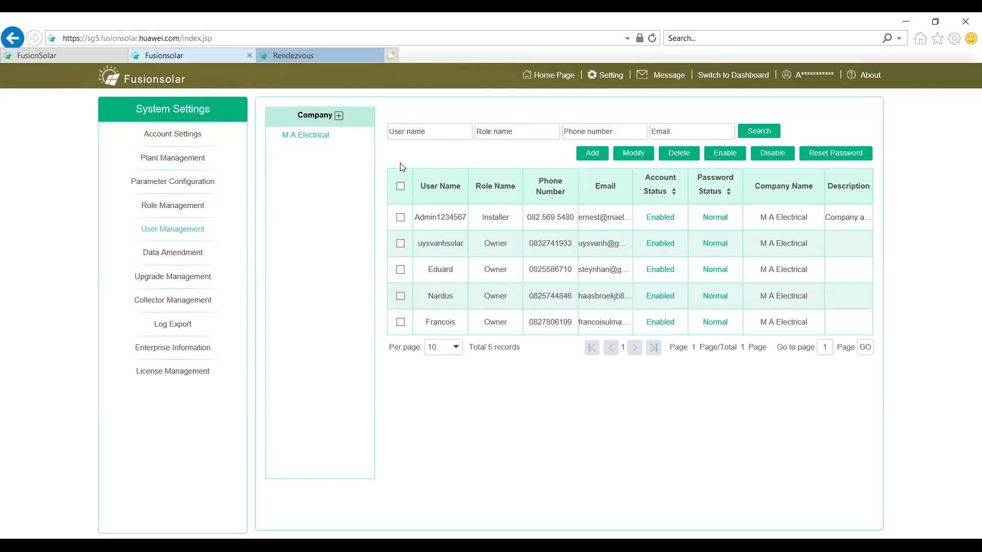
Step: Start adding a user for M A Electrical with user name SDFGHJK and an account password, and close the form without saving
click(313, 136)
click(593, 153)
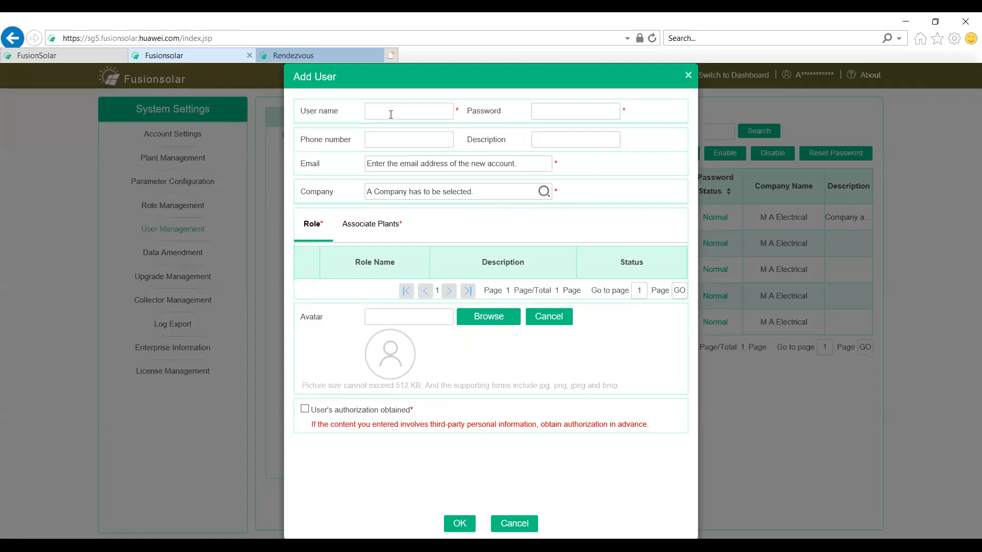
click(391, 115)
click(543, 193)
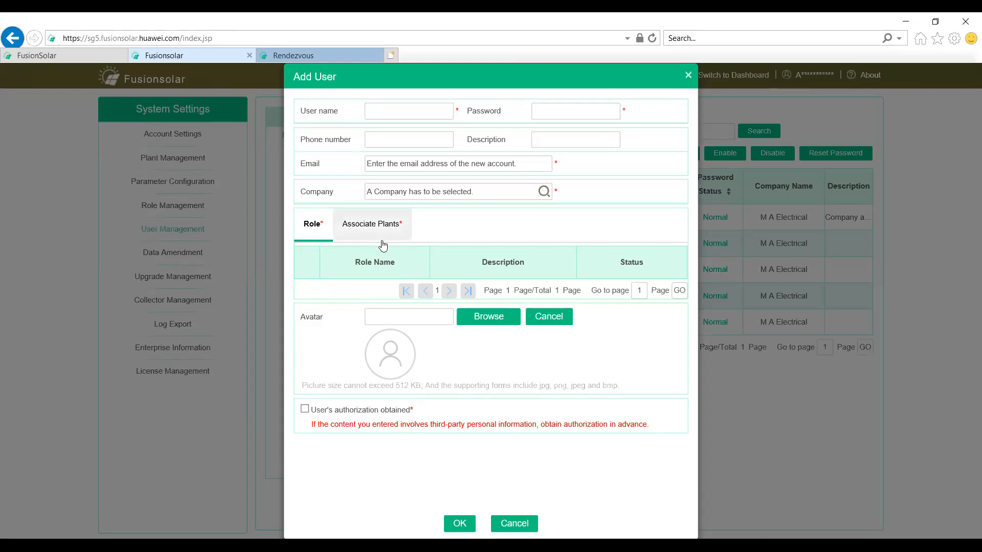
click(383, 110)
text(SDFGHJK)
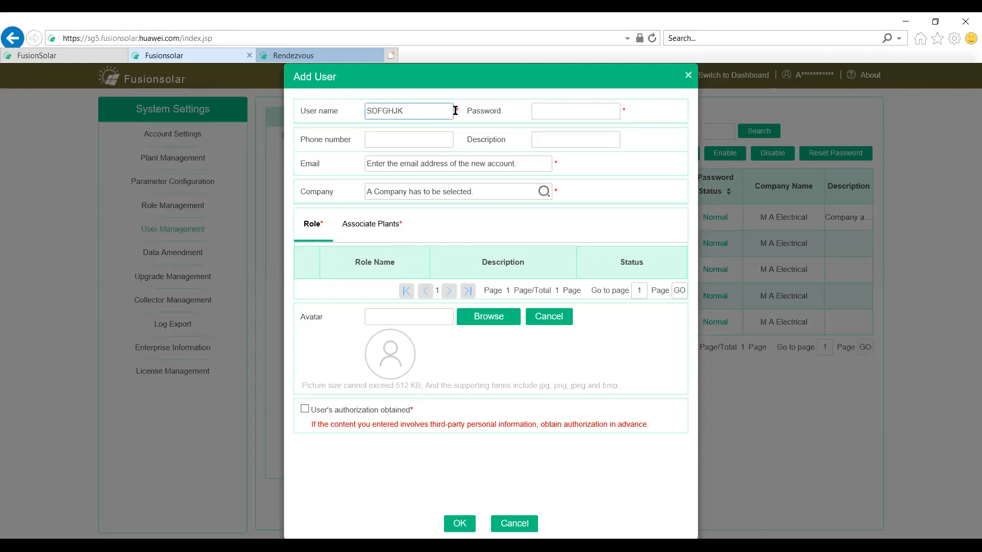
click(560, 109)
text(1)
click(688, 76)
Step: Open the third listed user's account for modification and try the Installer role before reselecting Owner
click(633, 154)
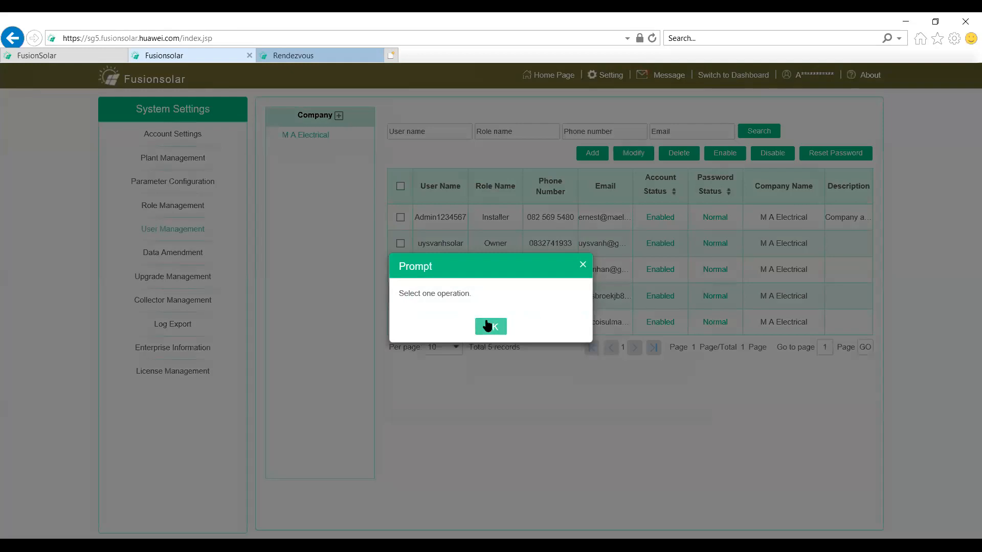
click(488, 326)
click(401, 270)
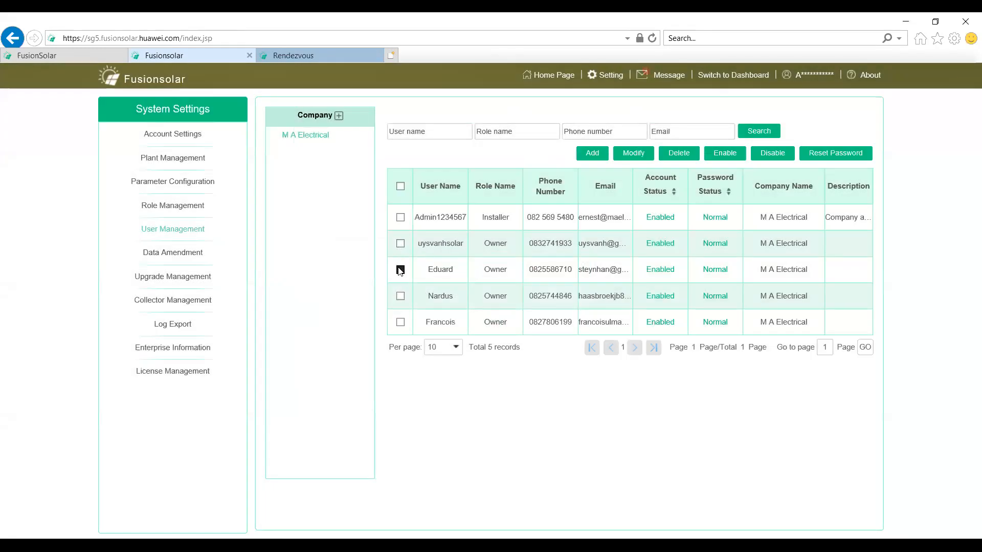
click(629, 154)
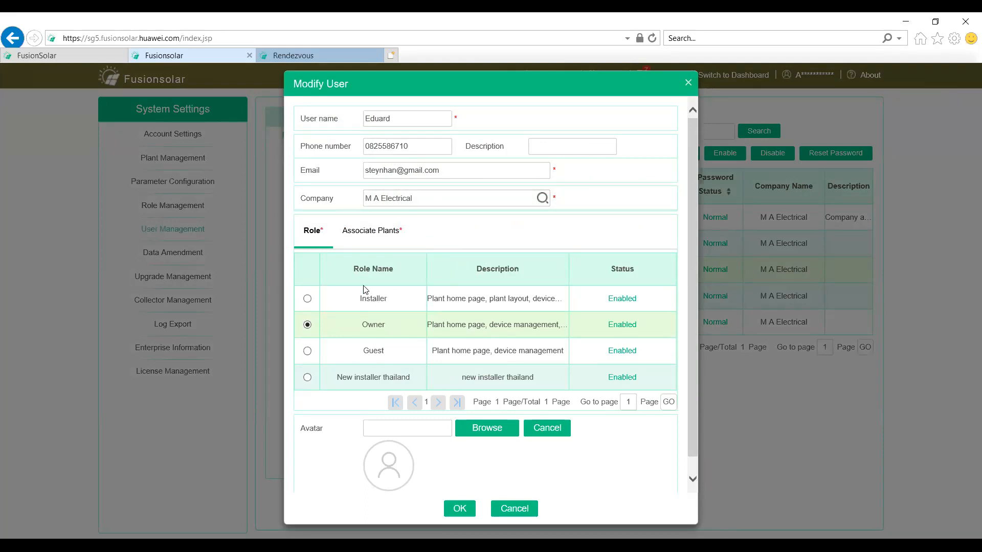
click(308, 299)
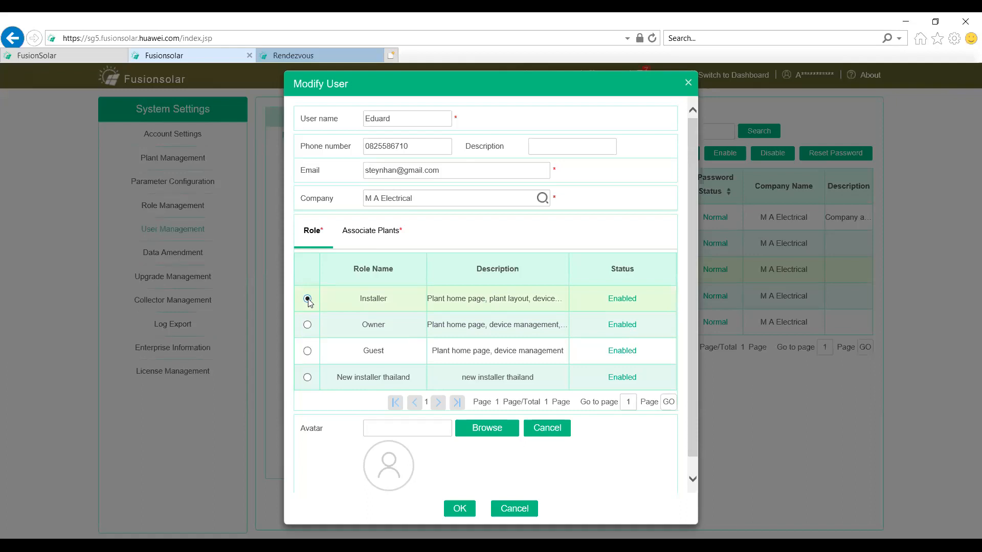
click(307, 325)
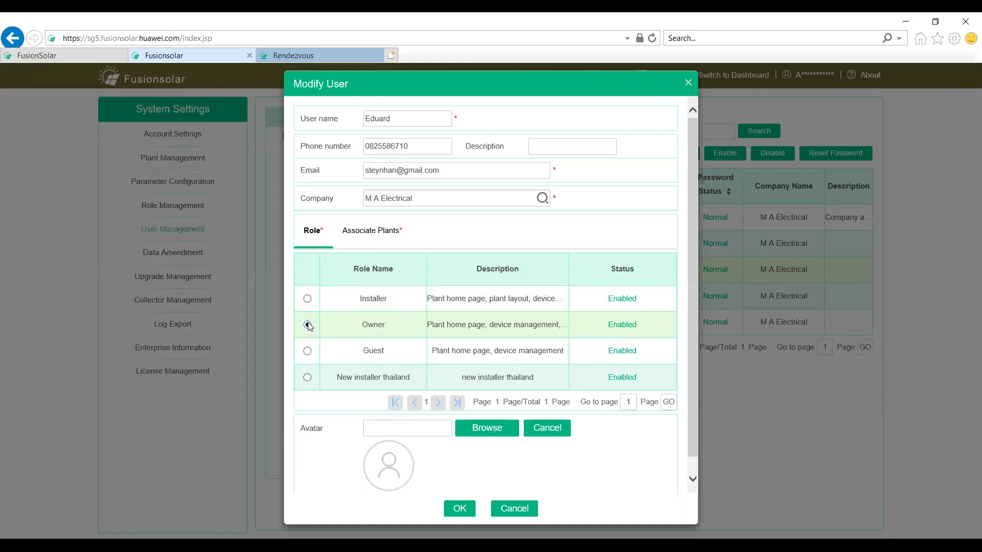
Step: Compare the user's associated plants with the assigned role, and close the account details without saving
click(383, 235)
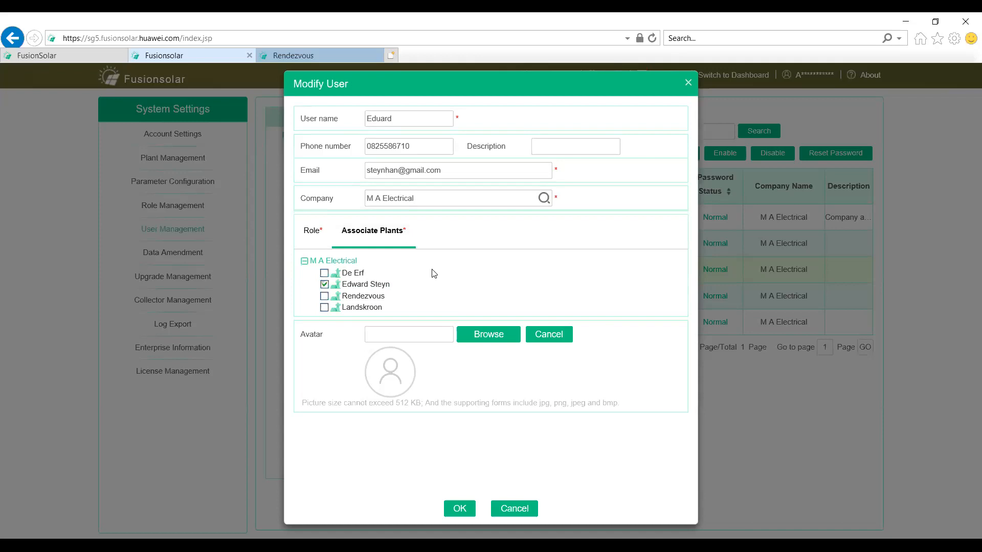
click(318, 231)
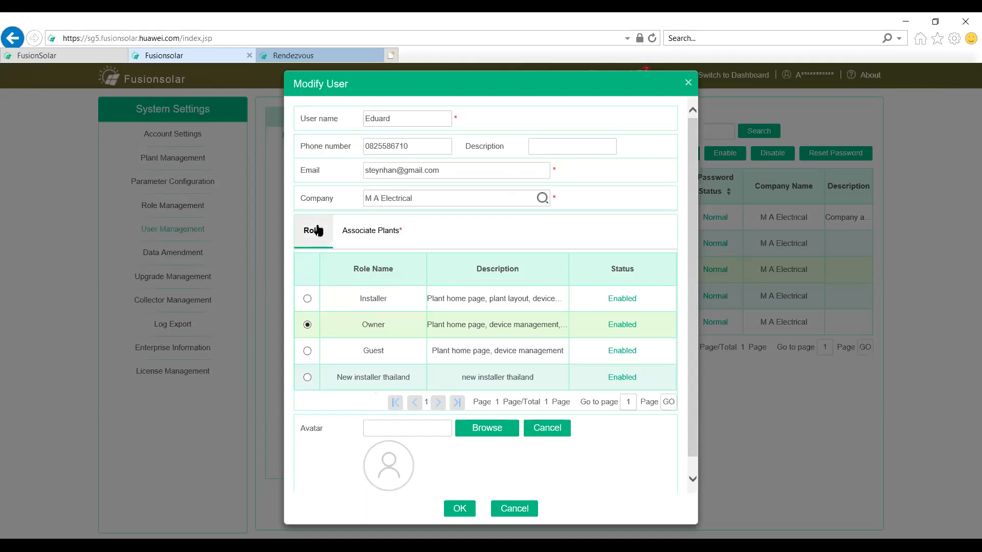
click(384, 233)
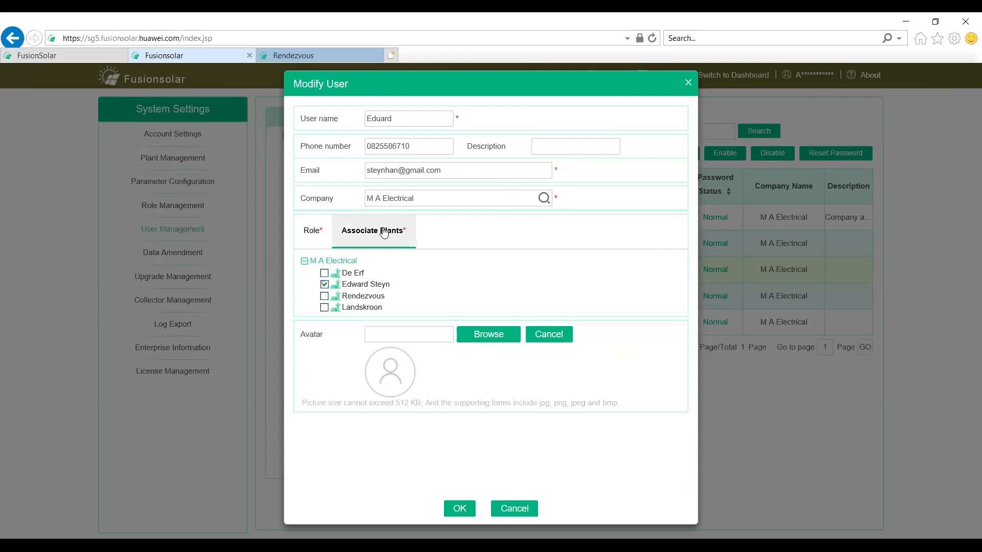
click(313, 233)
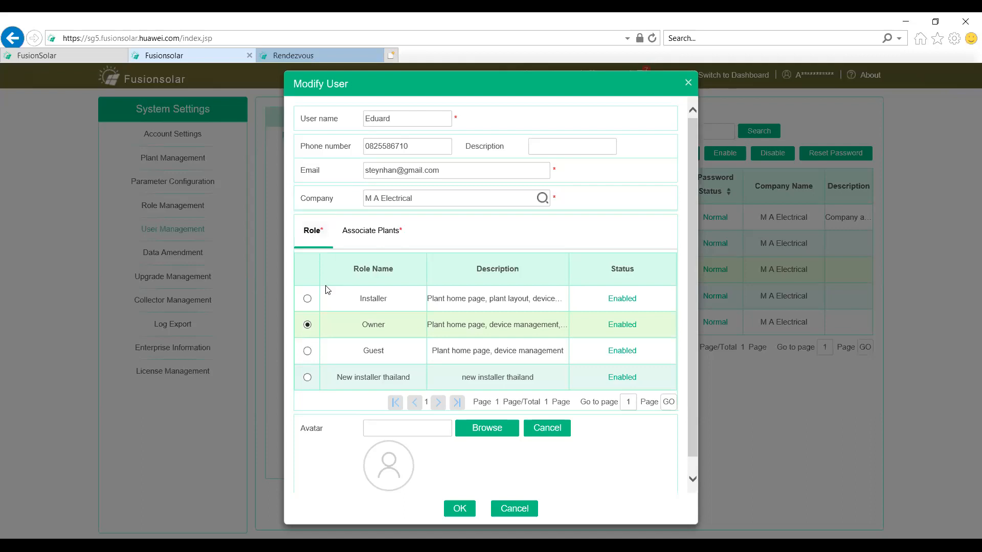
click(689, 84)
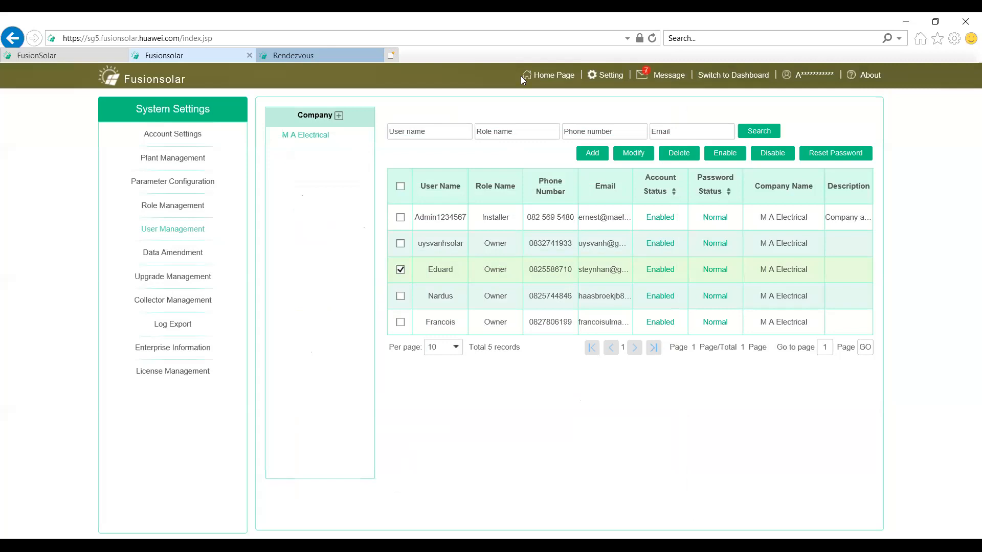
Step: Open Intelligent O&M from the home page and review its real-time status map, plant status and alarm summary
click(556, 77)
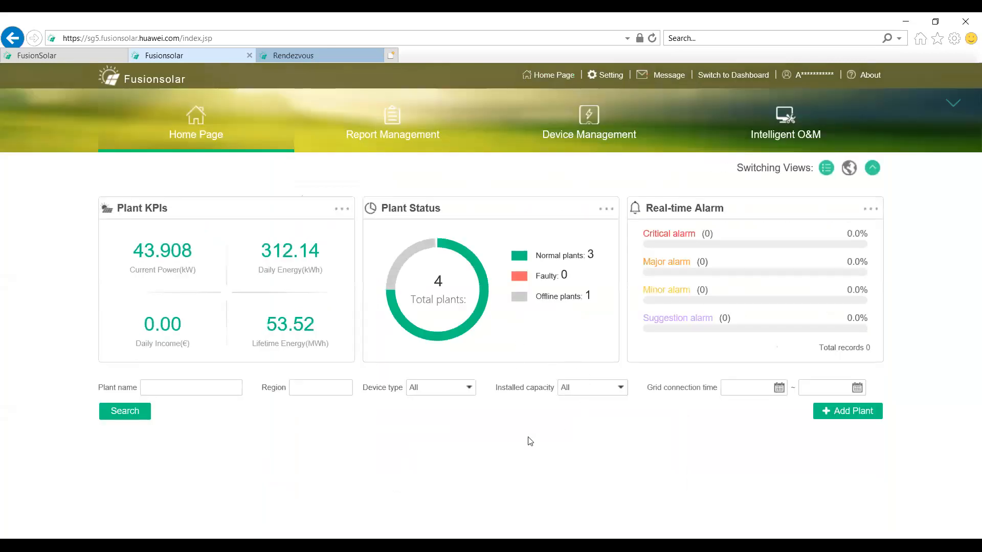
click(768, 132)
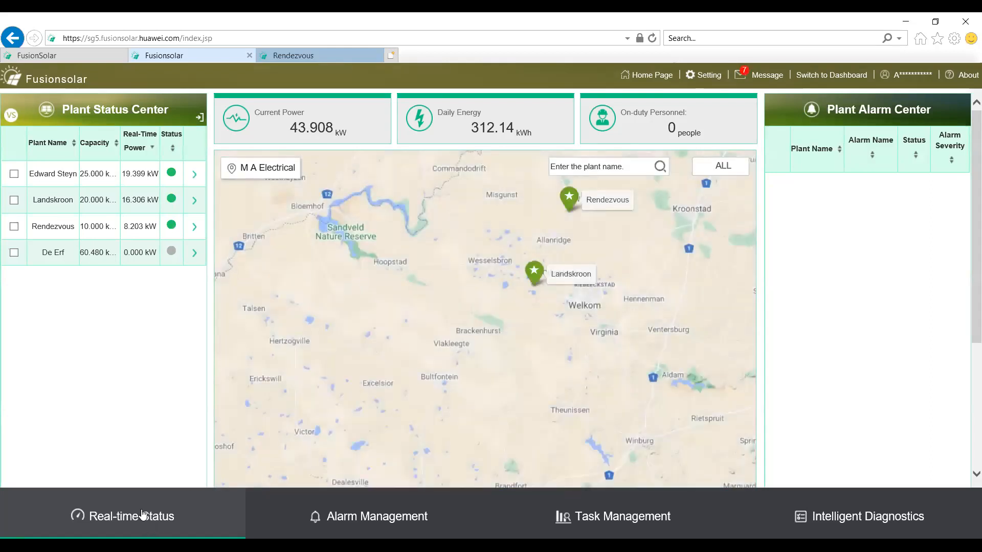
click(141, 515)
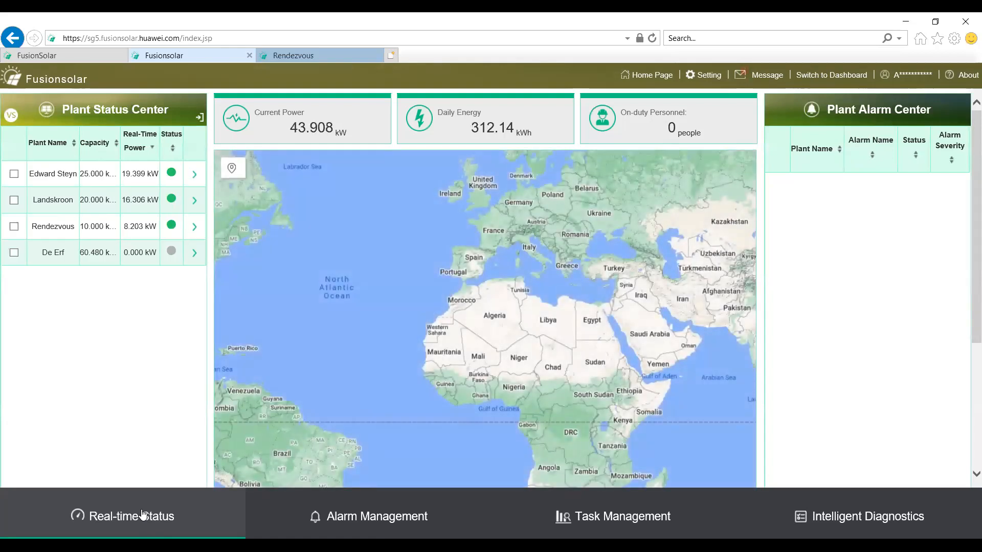
scroll(288, 423, down, 5)
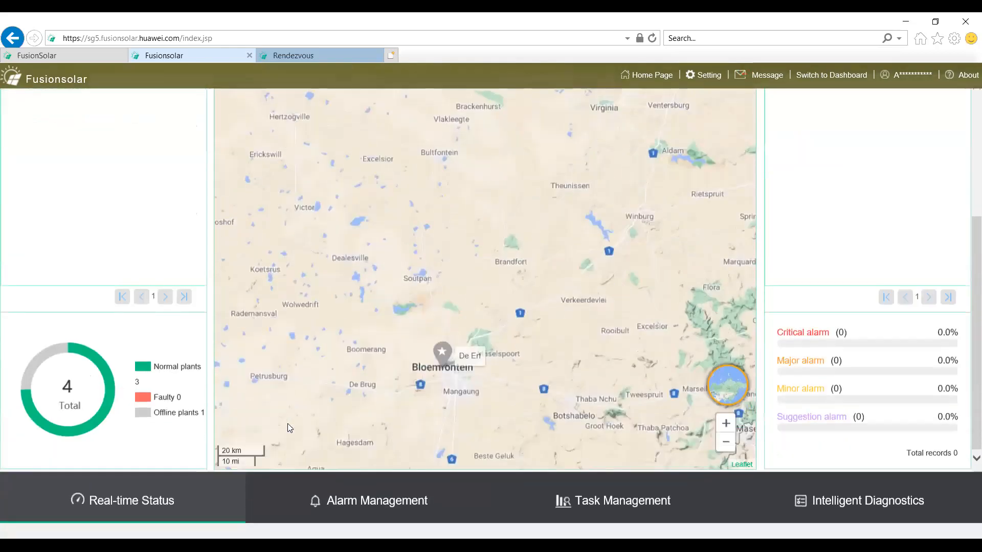
scroll(366, 524, down, 2)
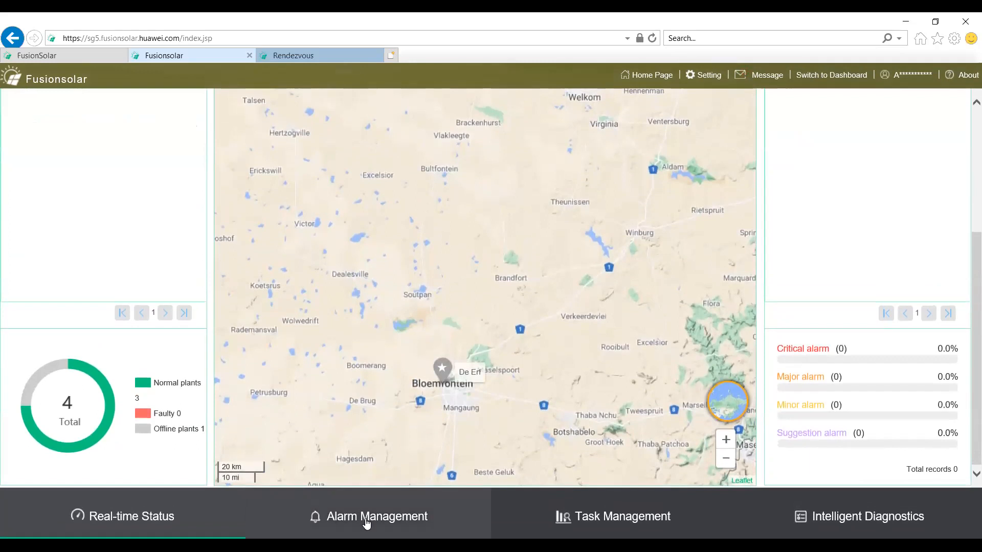
Step: View the device alarm management page and the intelligent IV curve diagnostics page, dismissing the Smart IV Diagnose welcome
click(366, 517)
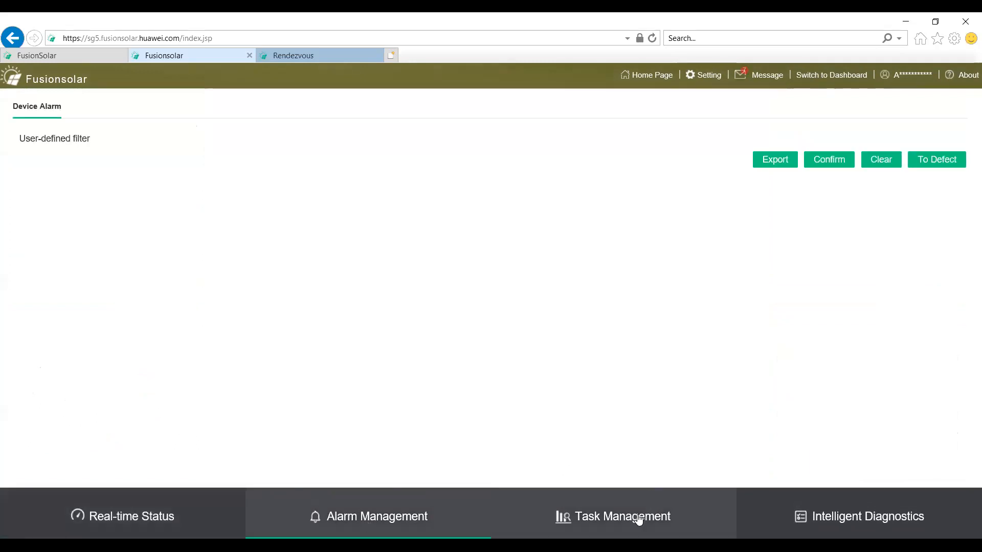
click(872, 533)
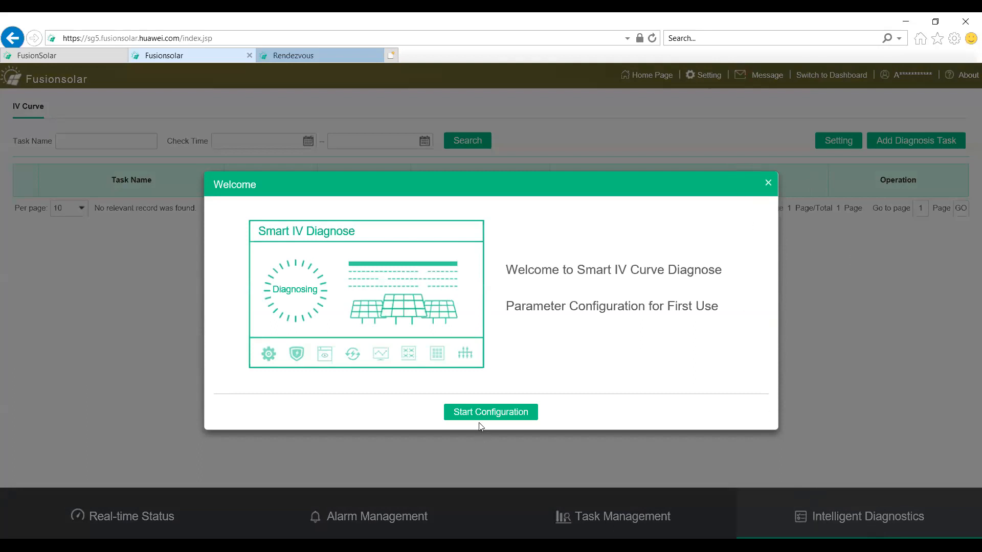
click(769, 183)
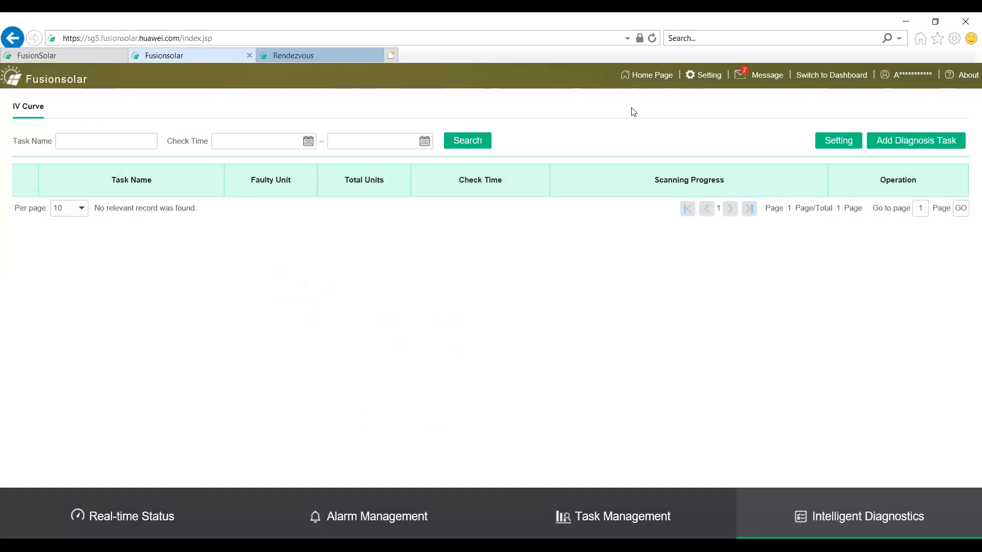
Step: Return to the portal home page and review the plant KPIs and the plant list
click(645, 81)
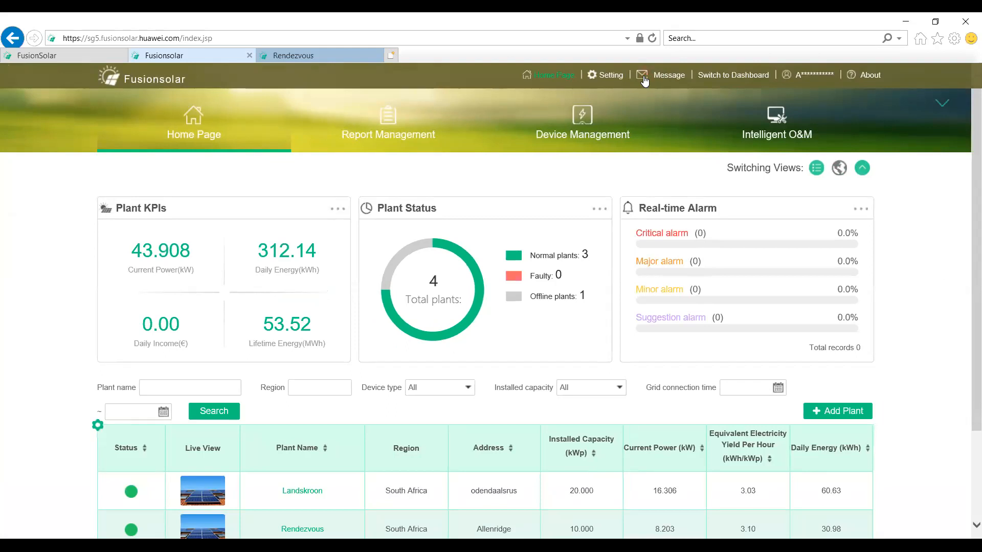
scroll(562, 228, down, 3)
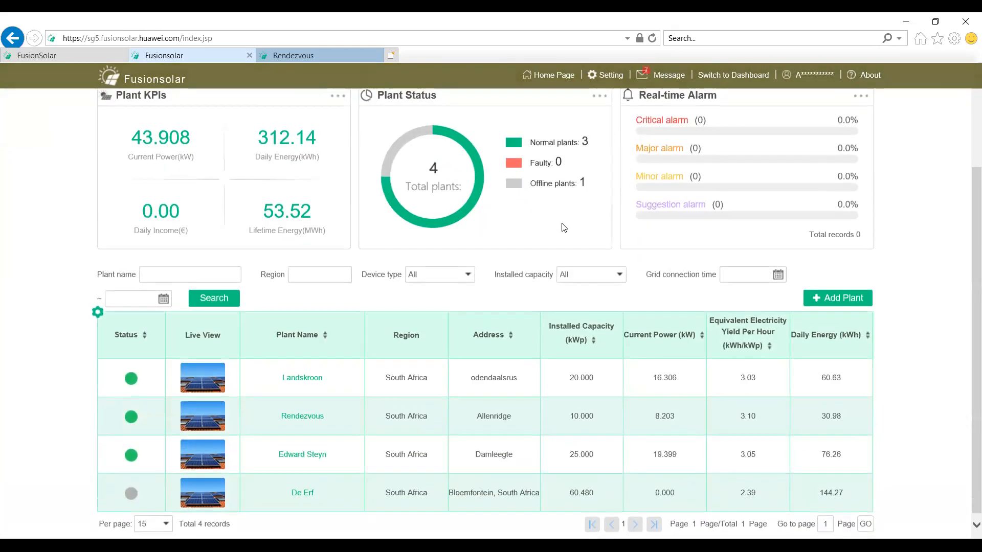
scroll(485, 335, up, 3)
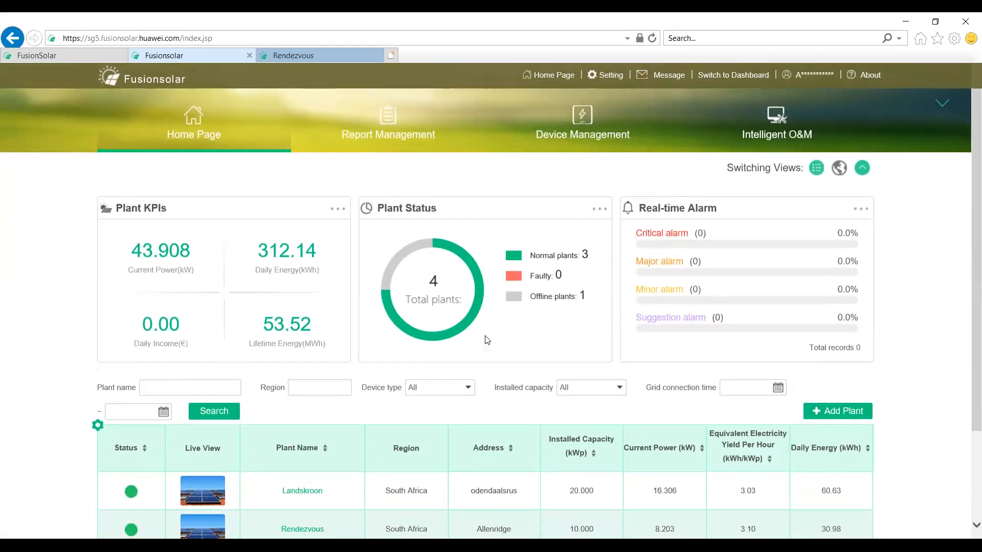